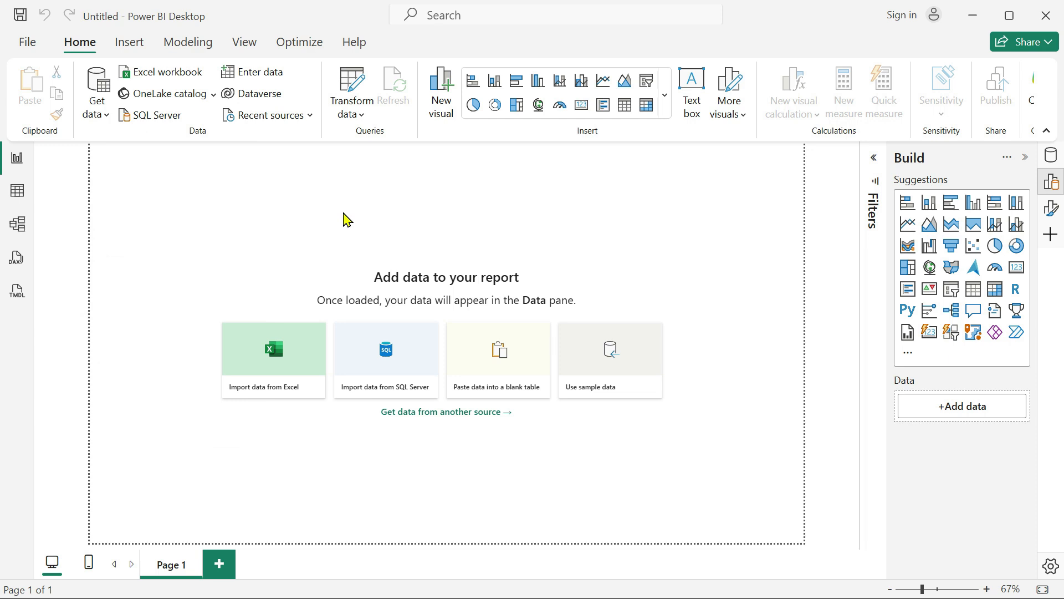
# Connect to the folder "10250-Importing multiple files" as a Folder data source.
pyautogui.click(98, 111)
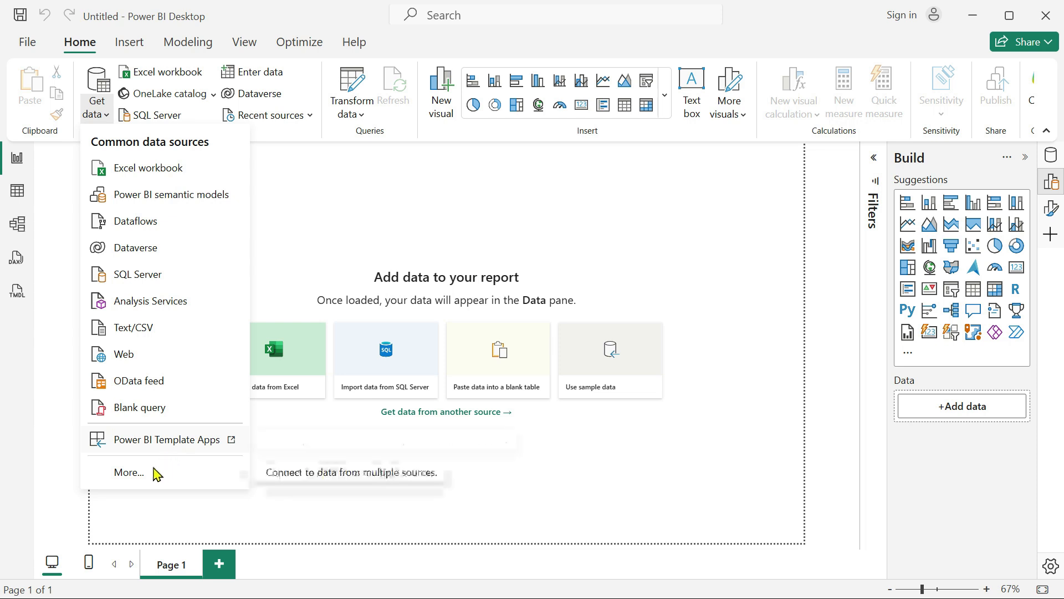
pyautogui.click(126, 472)
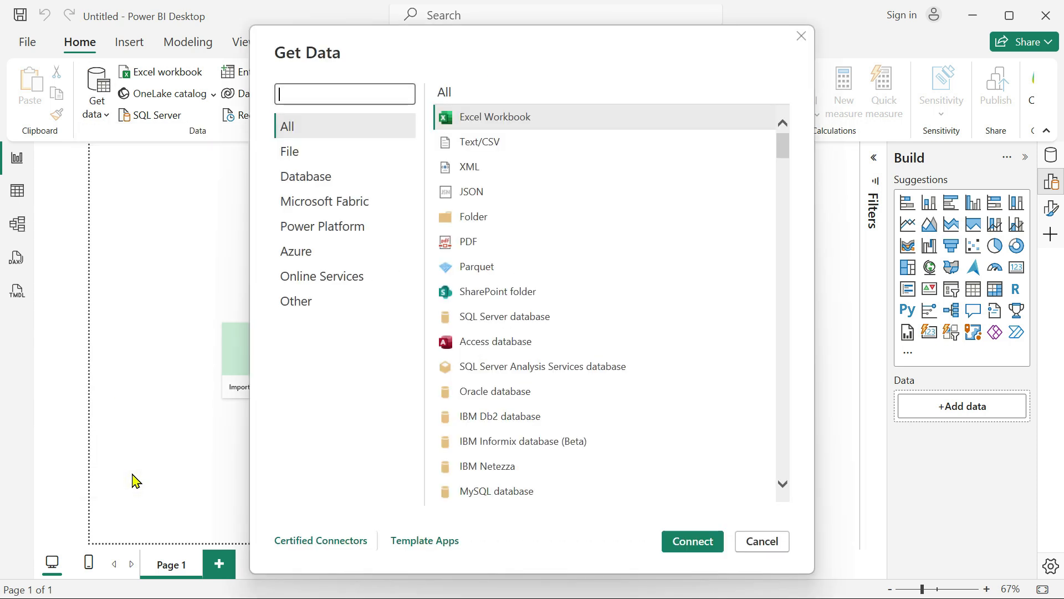
pyautogui.click(723, 230)
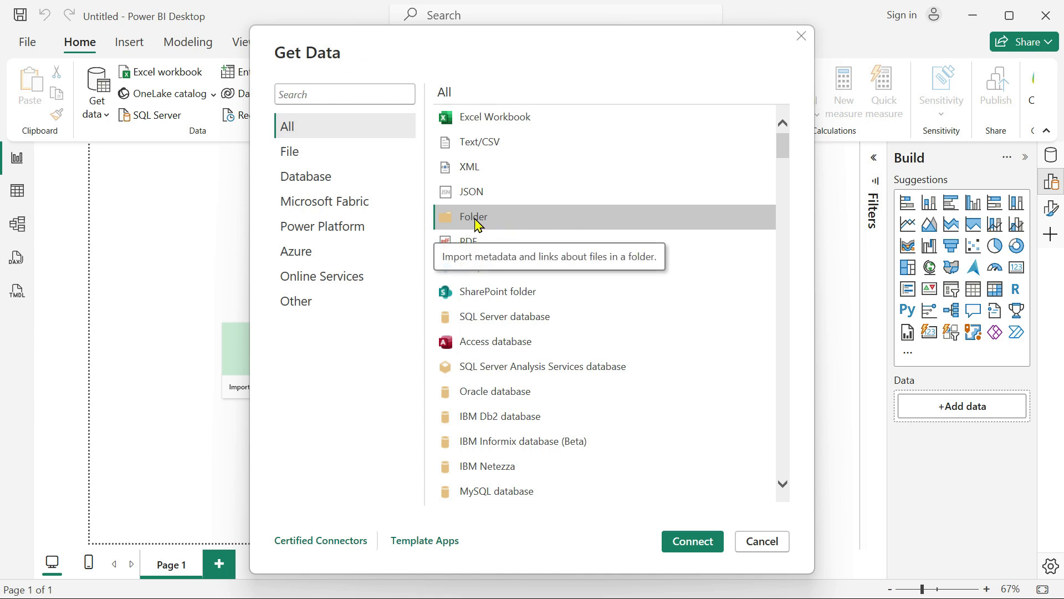
pyautogui.click(692, 543)
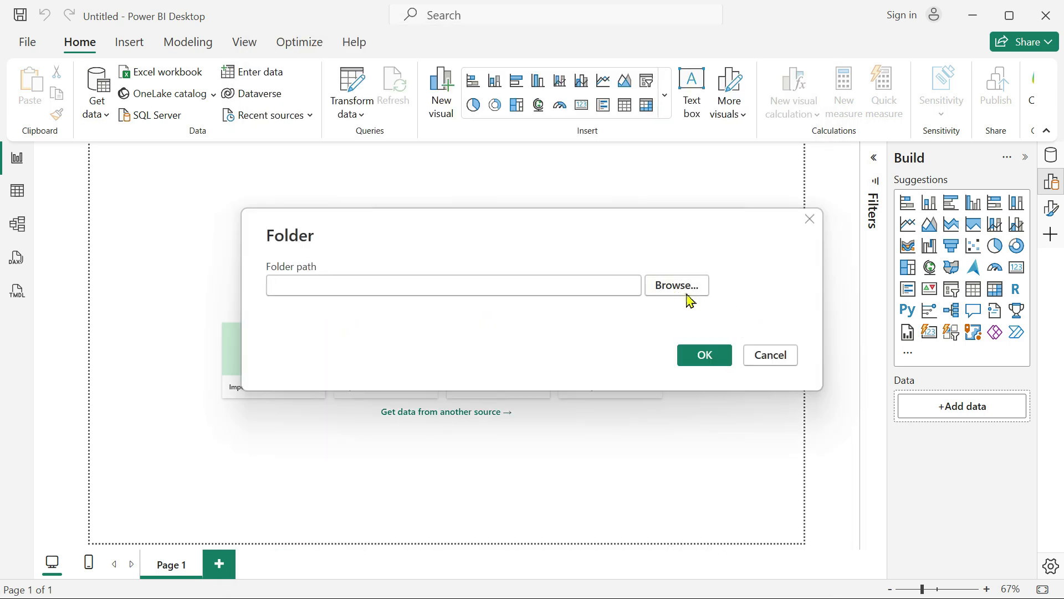
pyautogui.click(686, 293)
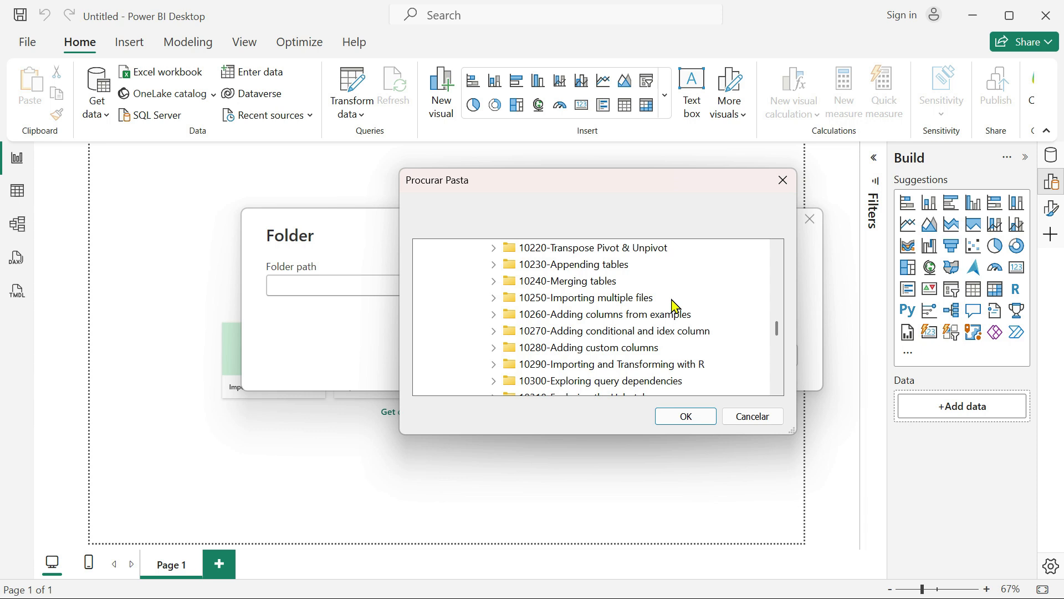
pyautogui.click(665, 300)
pyautogui.click(686, 420)
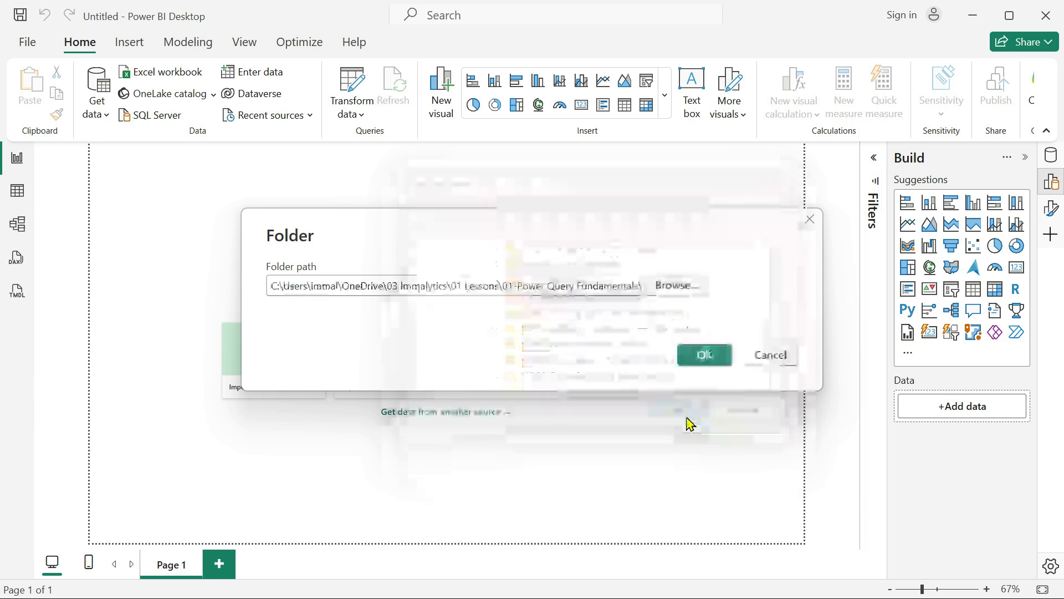
pyautogui.click(707, 363)
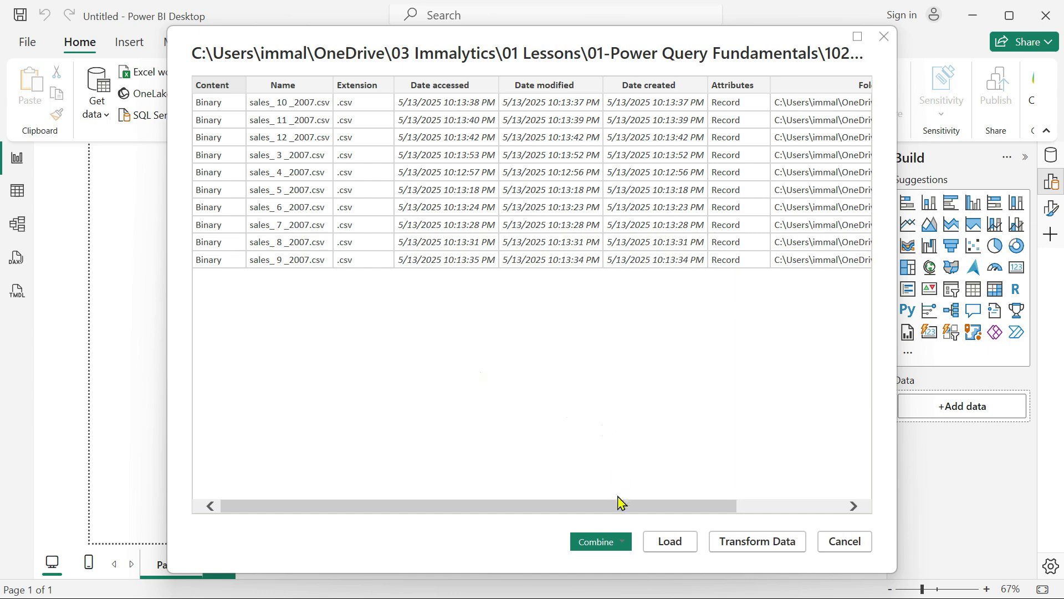
# Review the columns of the folder's file list and open it for transformation in Power Query Editor.
pyautogui.moveTo(600, 506); pyautogui.dragTo(468, 485)
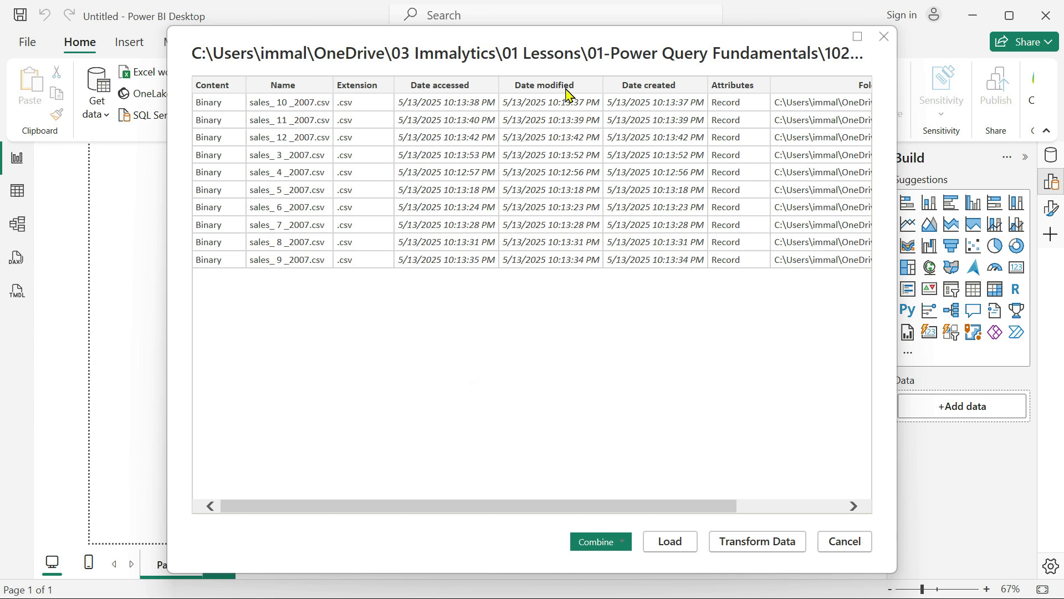
pyautogui.moveTo(684, 506); pyautogui.dragTo(798, 507)
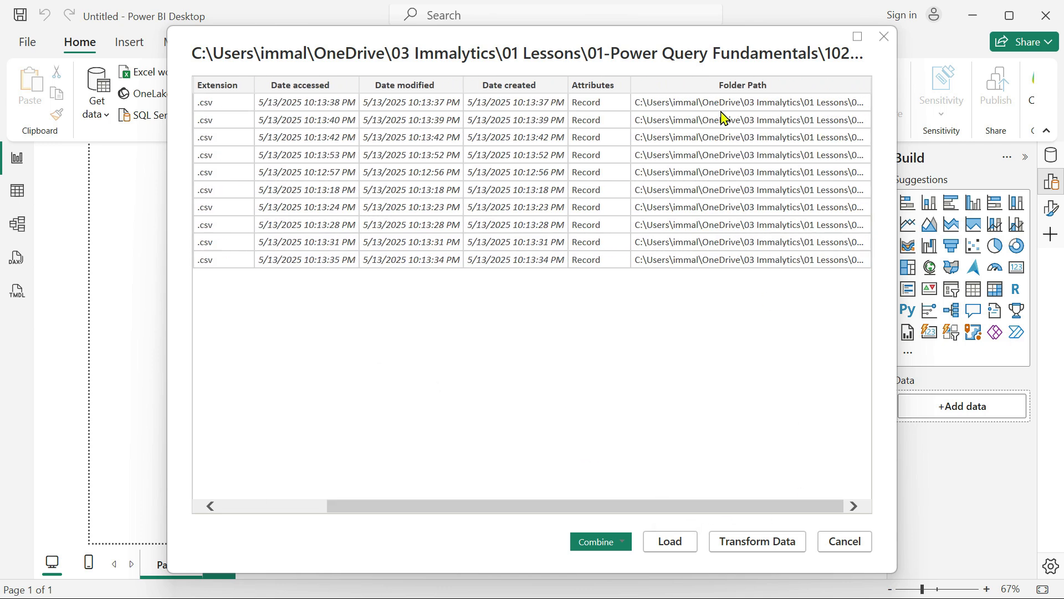
pyautogui.moveTo(762, 505); pyautogui.dragTo(560, 508)
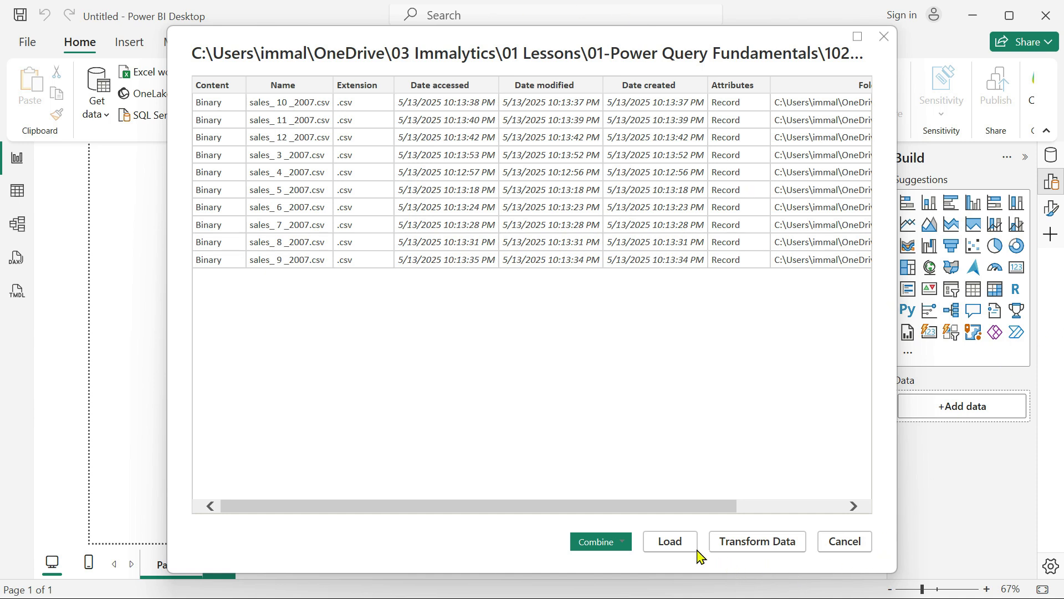
pyautogui.click(767, 547)
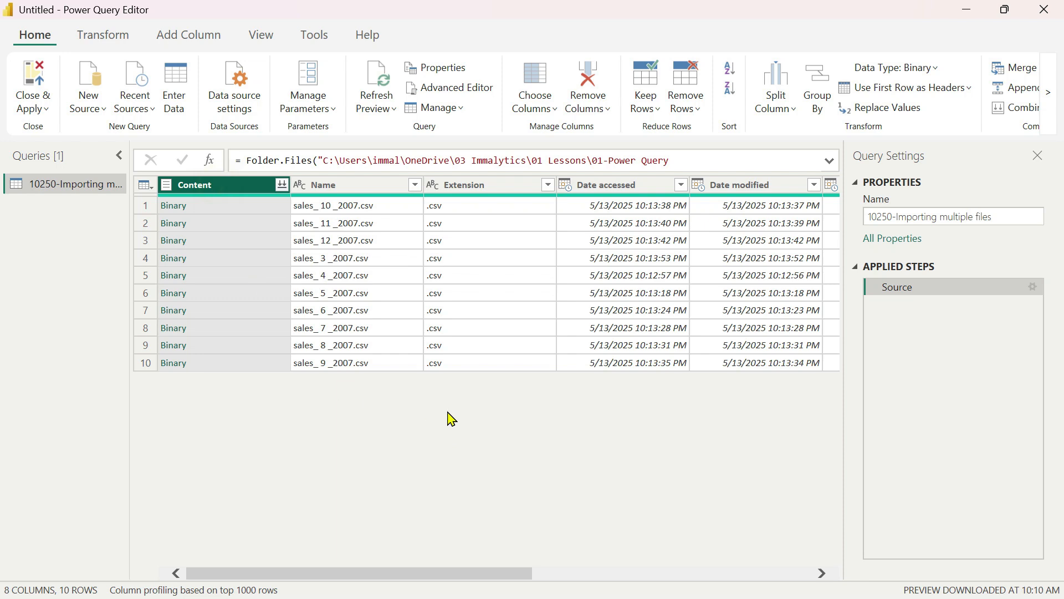
# Start combining the files of the Content column, repositioning and resizing the Combine Files dialog to compare it with the file list.
pyautogui.moveTo(490, 575); pyautogui.dragTo(359, 572)
pyautogui.click(282, 185)
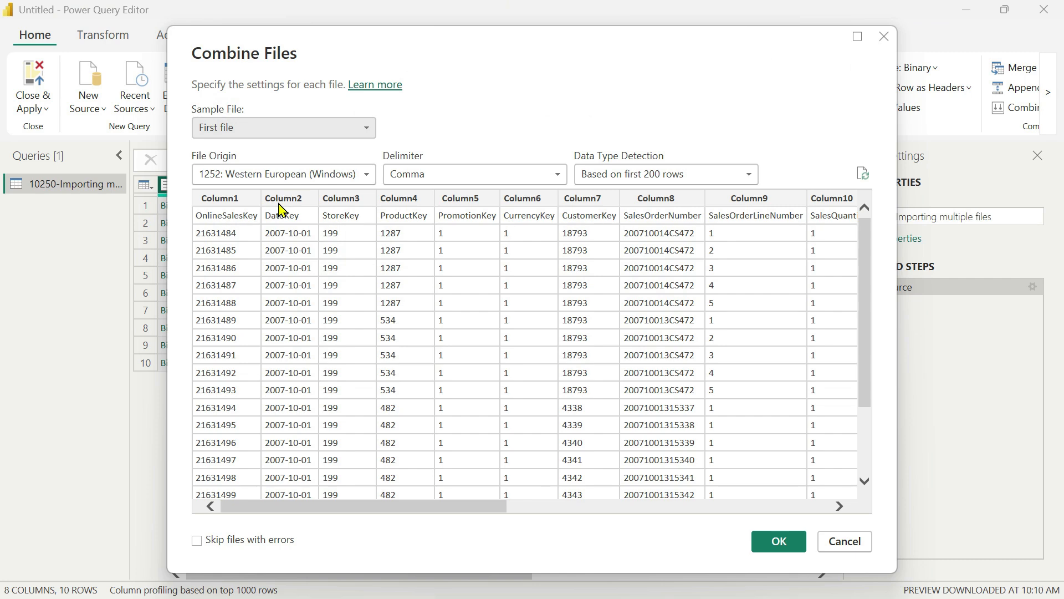
pyautogui.moveTo(371, 509); pyautogui.dragTo(298, 507)
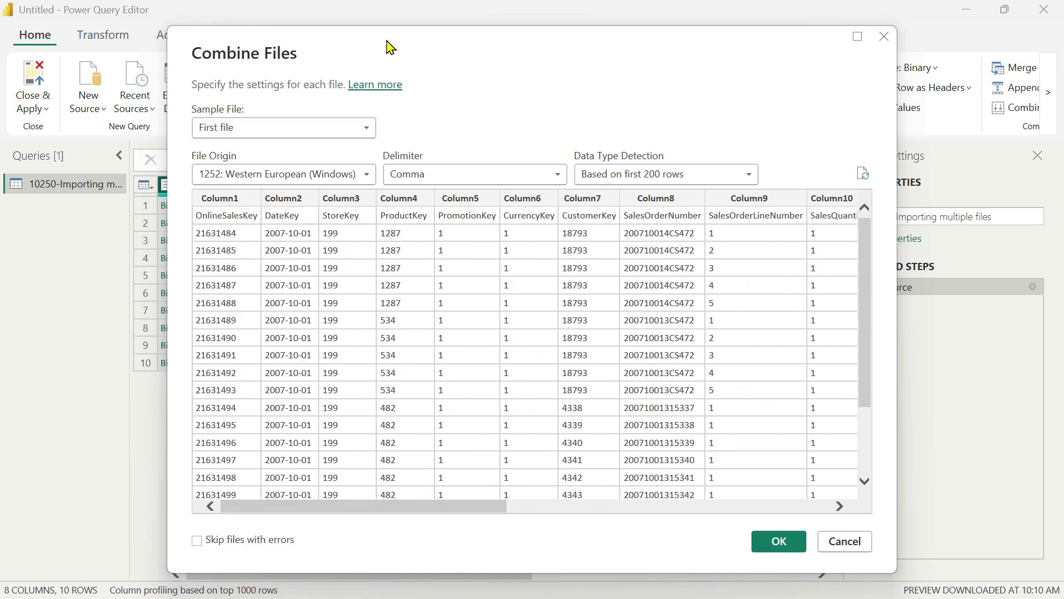
pyautogui.moveTo(386, 40); pyautogui.dragTo(625, 110)
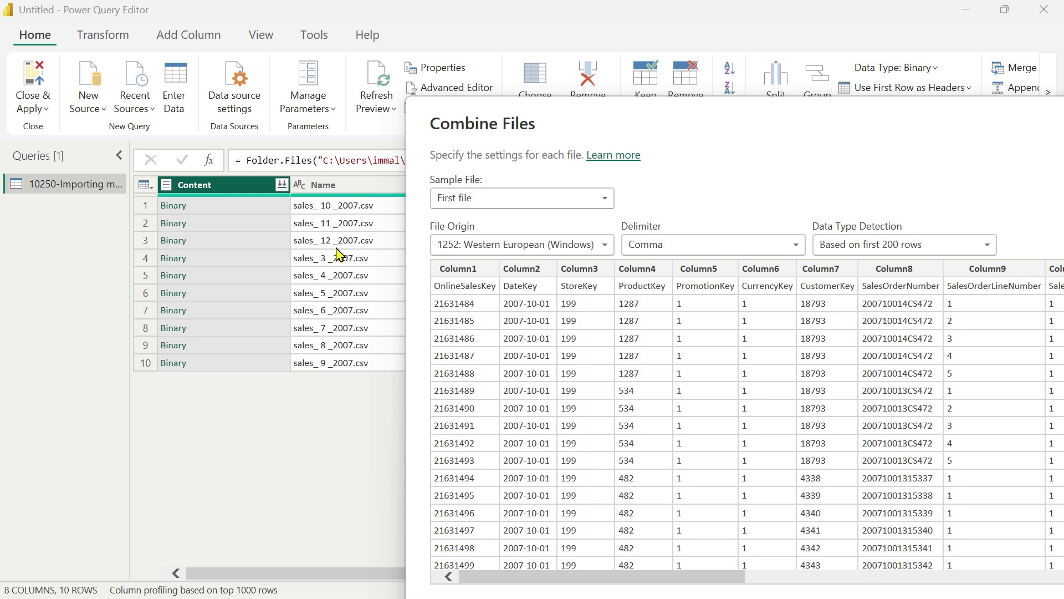
pyautogui.moveTo(749, 122); pyautogui.dragTo(534, 47)
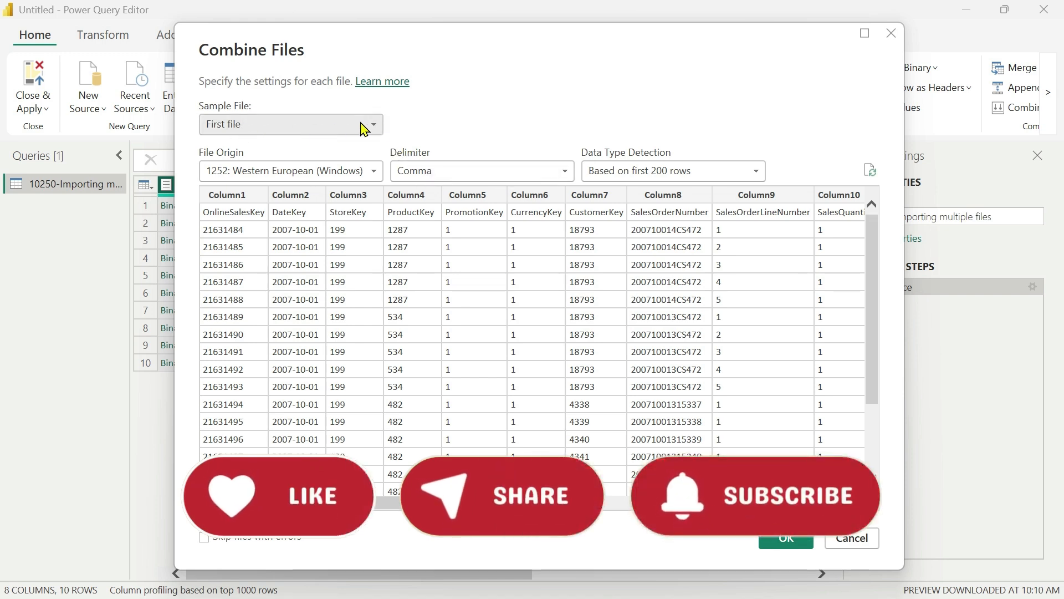
pyautogui.moveTo(433, 38); pyautogui.dragTo(587, 48)
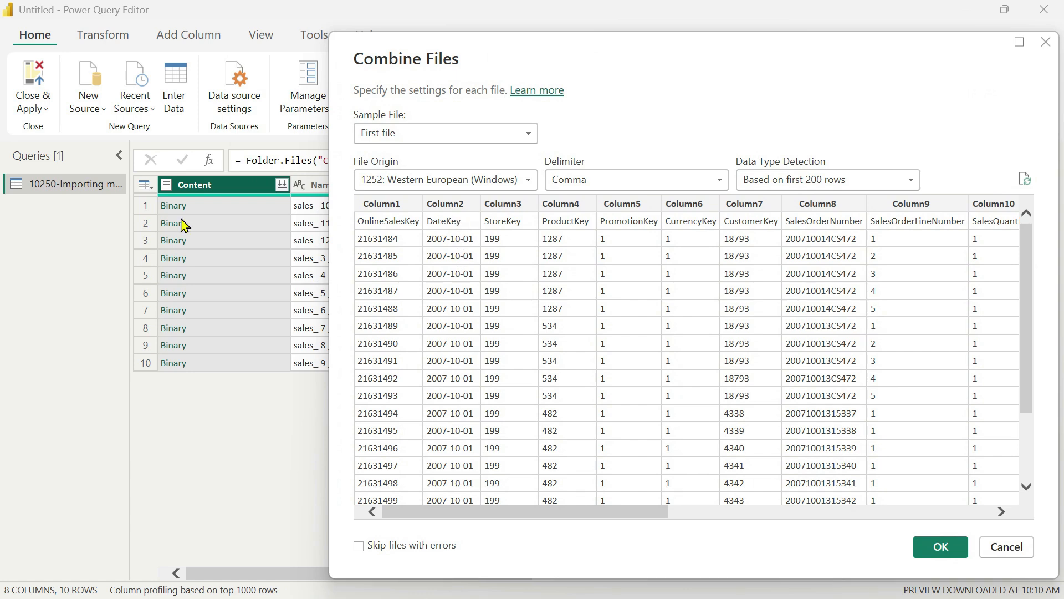
pyautogui.moveTo(643, 34); pyautogui.dragTo(643, 250)
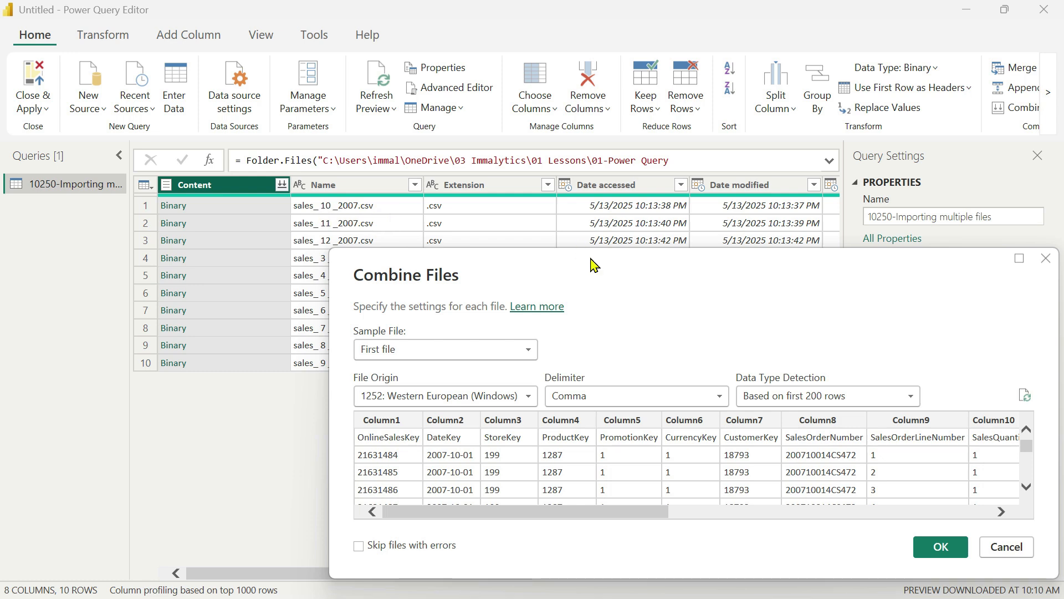
pyautogui.moveTo(610, 271); pyautogui.dragTo(443, 274)
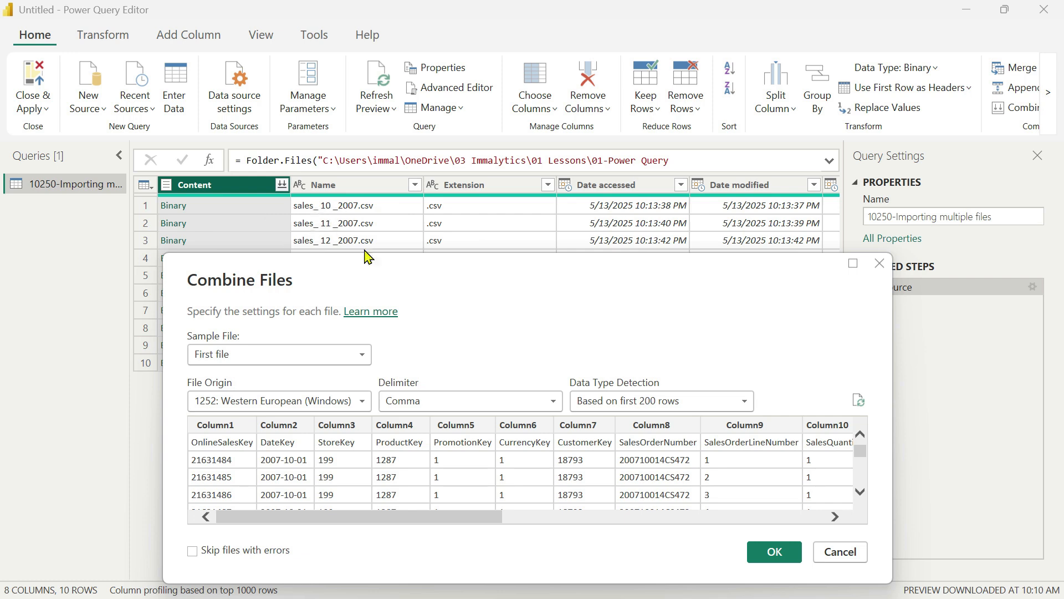
pyautogui.moveTo(491, 277); pyautogui.dragTo(551, 105)
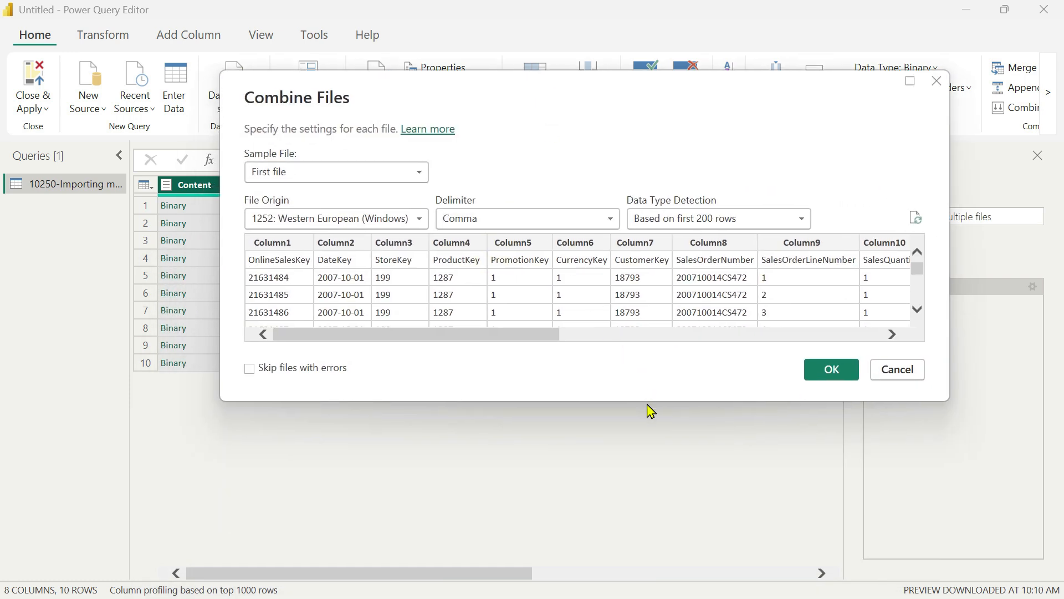
pyautogui.moveTo(648, 400); pyautogui.dragTo(626, 509)
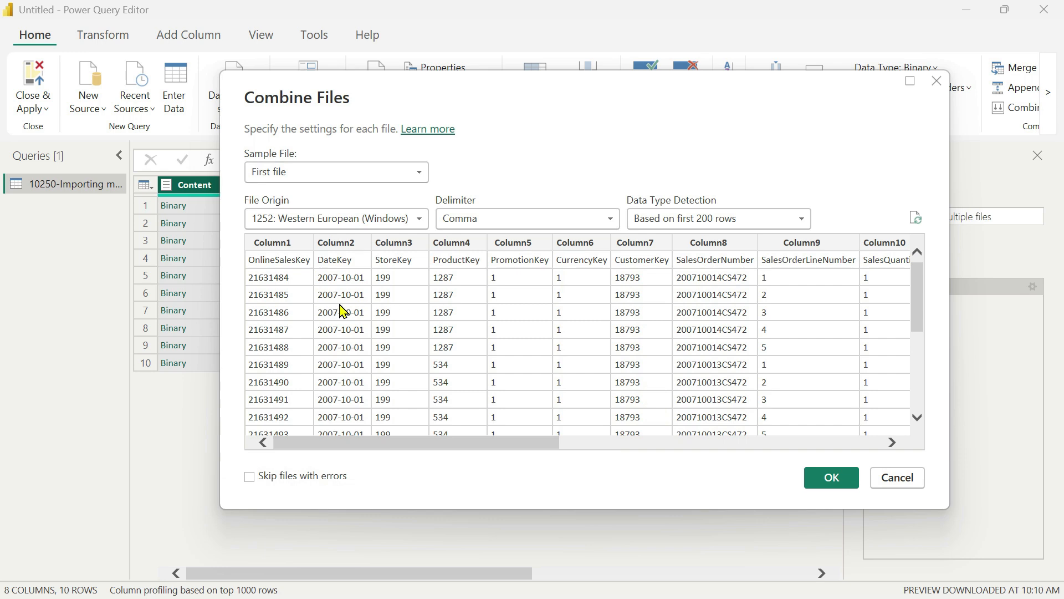
# Preview sales_ 11 _2007.csv, sales_ 6 _2007.csv and the first file in turn as the sample file.
pyautogui.click(421, 173)
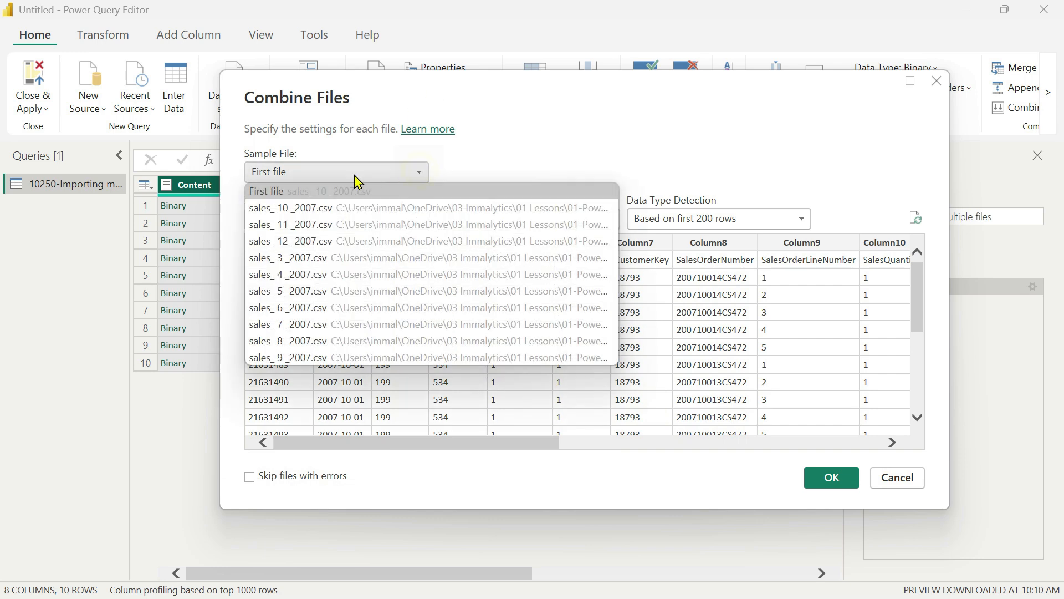
pyautogui.click(280, 230)
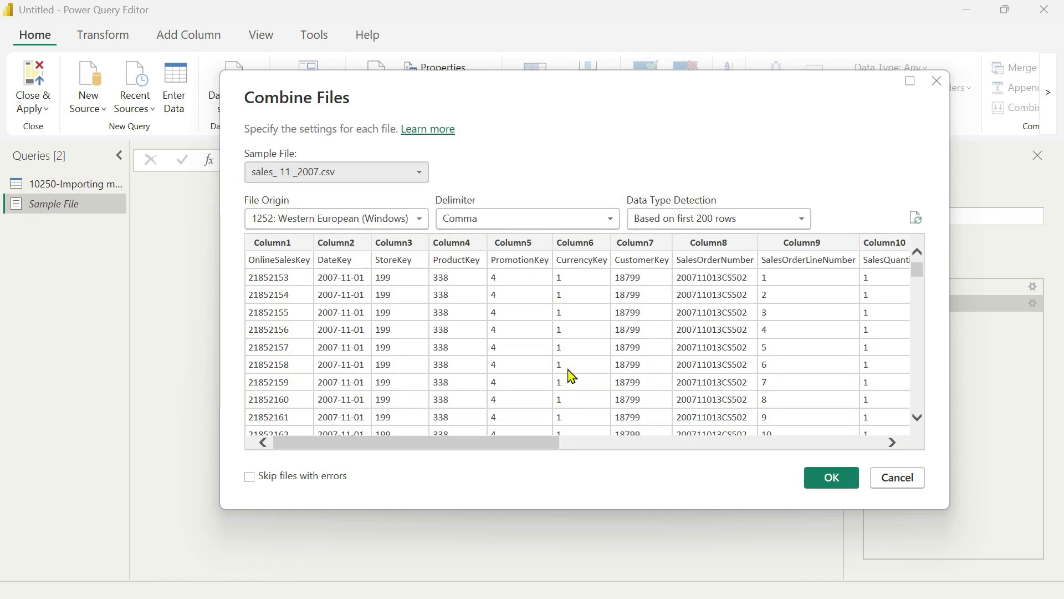
pyautogui.click(417, 175)
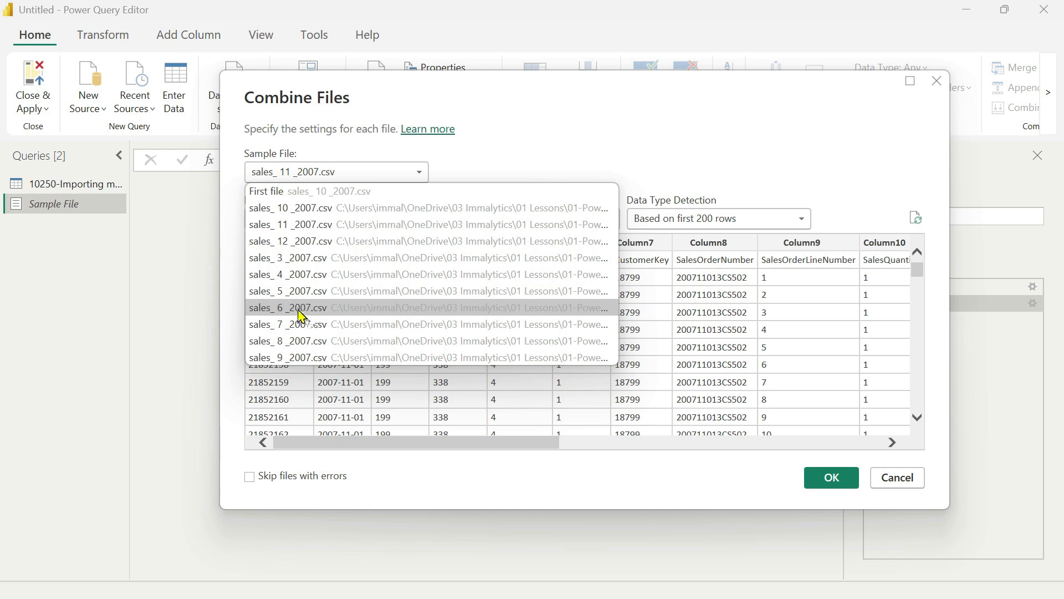
pyautogui.click(283, 308)
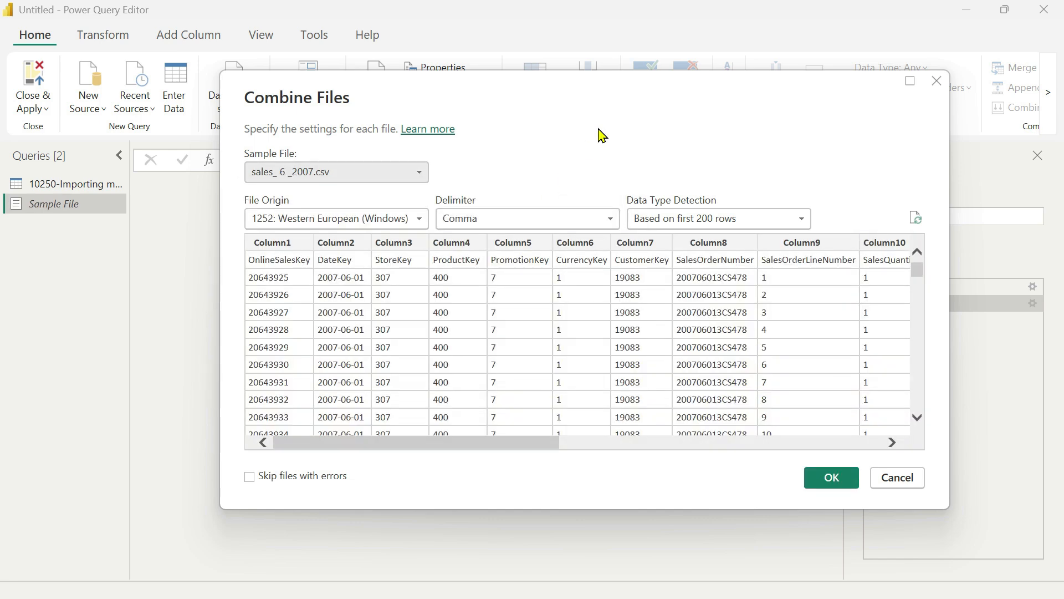
pyautogui.click(415, 176)
pyautogui.click(277, 192)
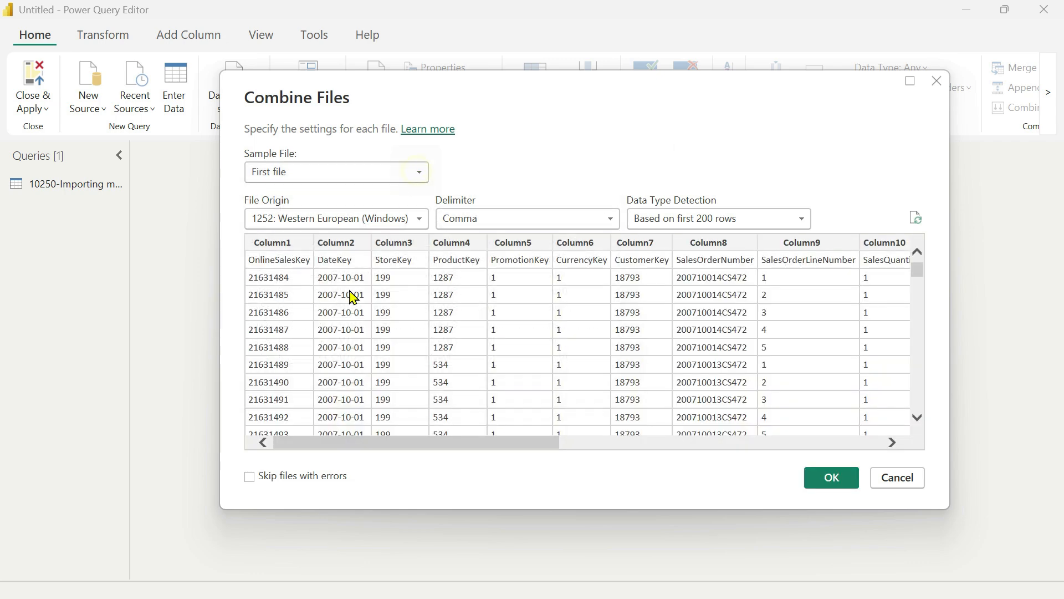
# Set sales_ 6 _2007.csv as the sample file and combine all files in the folder.
pyautogui.click(418, 175)
pyautogui.click(305, 319)
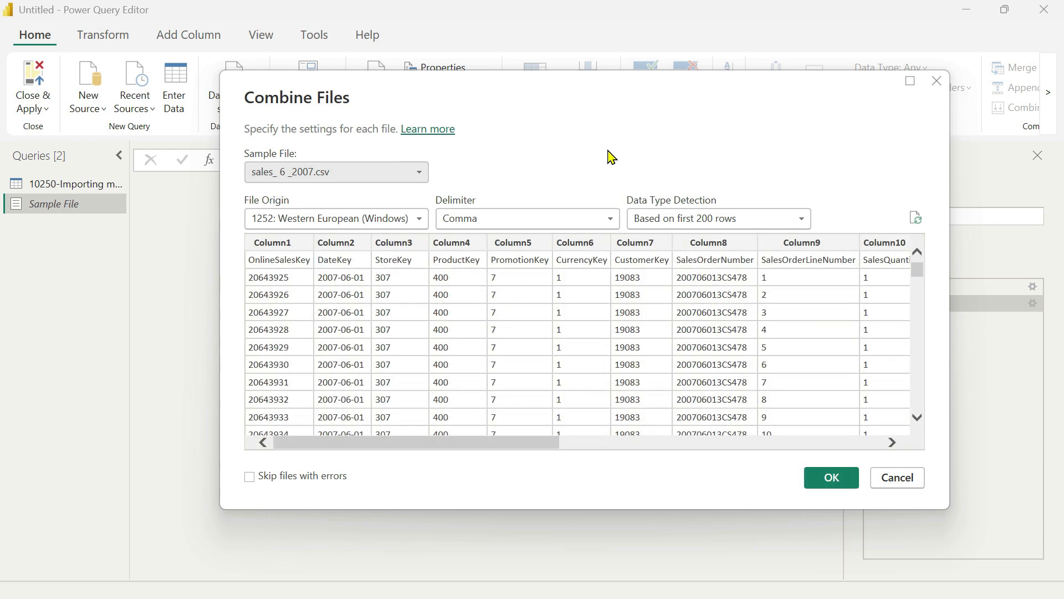
pyautogui.moveTo(527, 447); pyautogui.dragTo(471, 446)
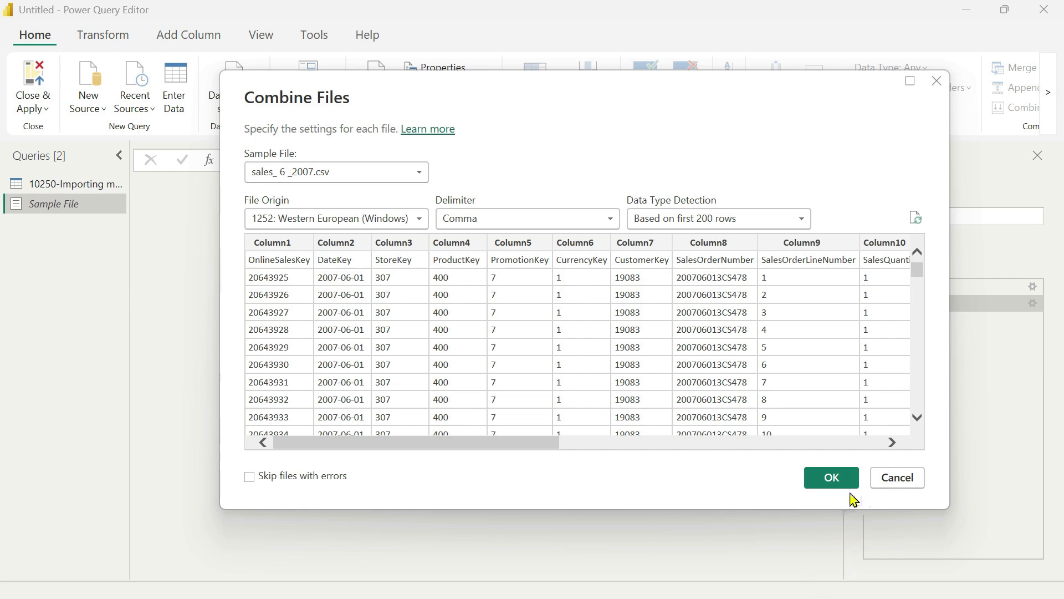
pyautogui.click(832, 491)
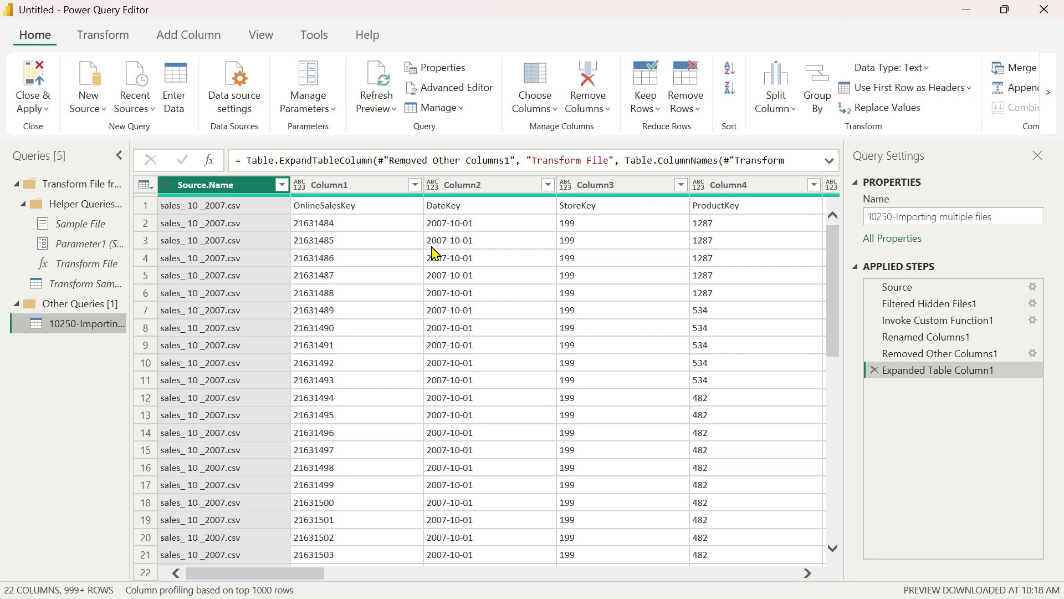
# Promote the first row of the combined table to column headers.
pyautogui.scroll(-2, 490, 381)
pyautogui.scroll(2, 491, 380)
pyautogui.click(145, 206)
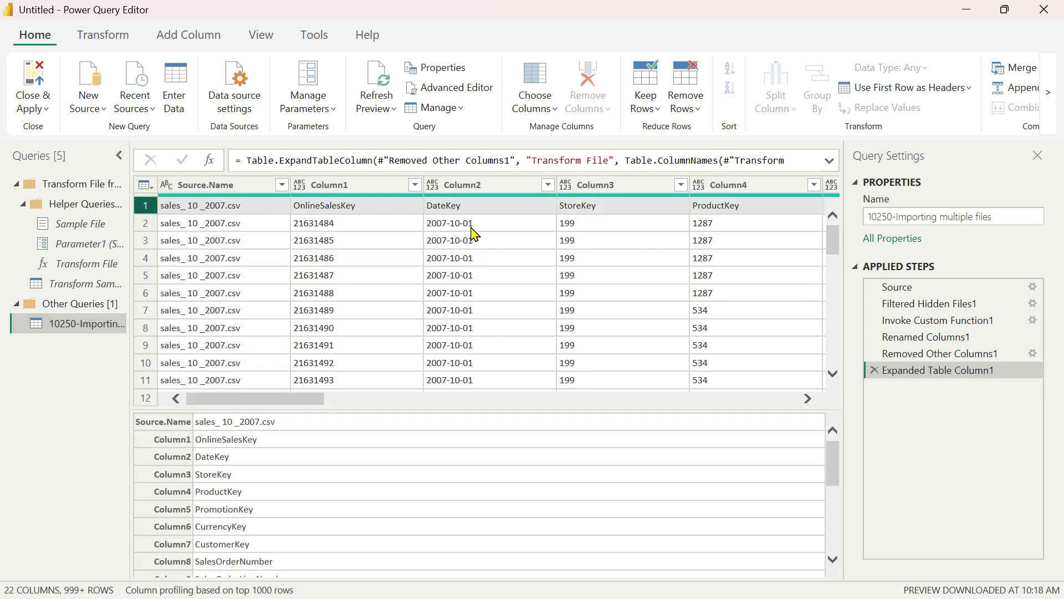
pyautogui.click(107, 36)
pyautogui.click(82, 75)
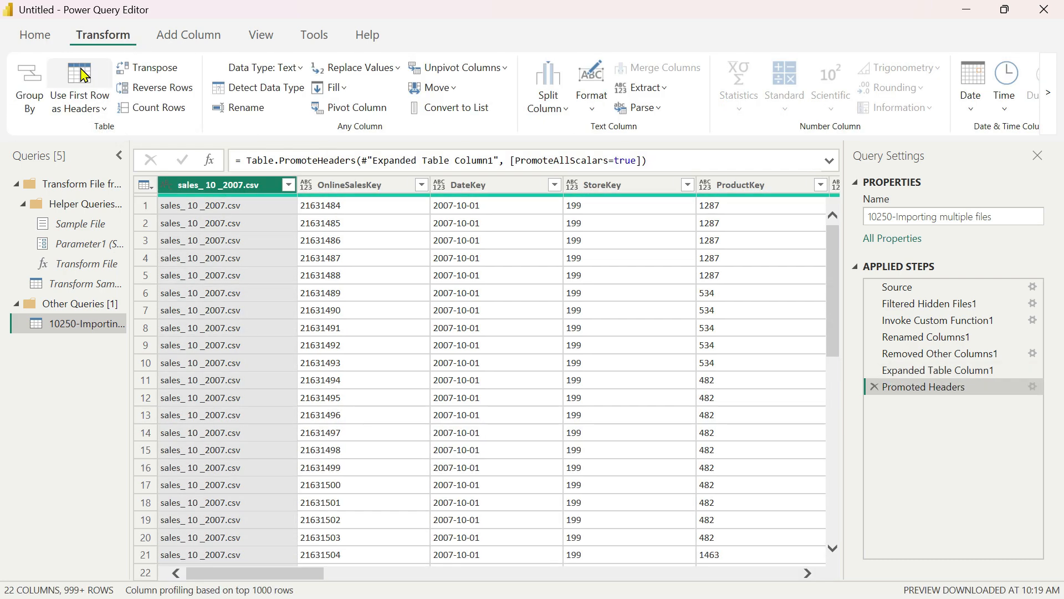
# Examine the distinct dates in the DateKey column's filter list without applying a filter, and look through the rows.
pyautogui.click(514, 189)
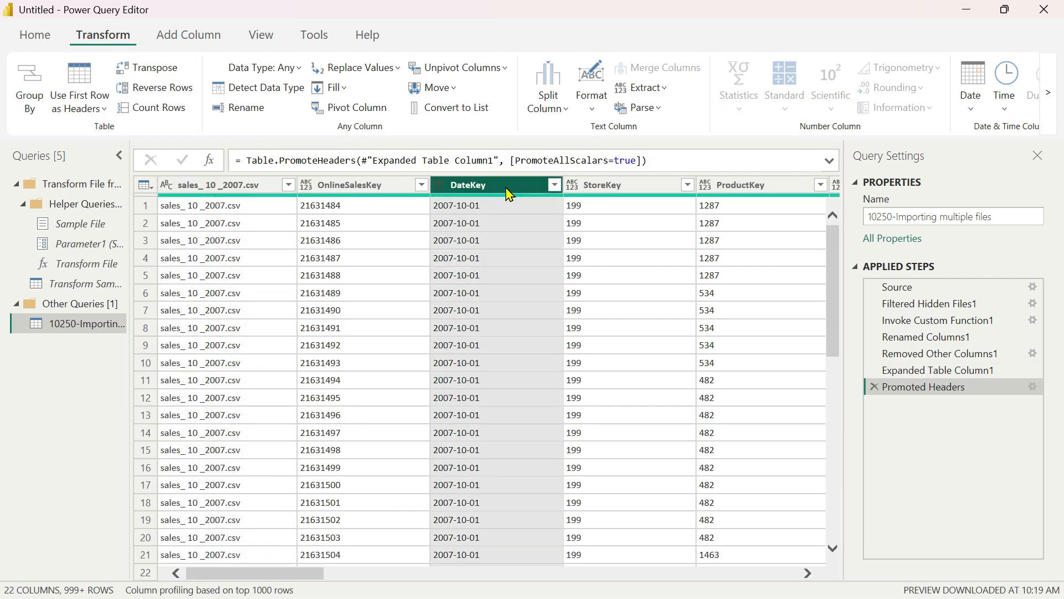
pyautogui.click(554, 185)
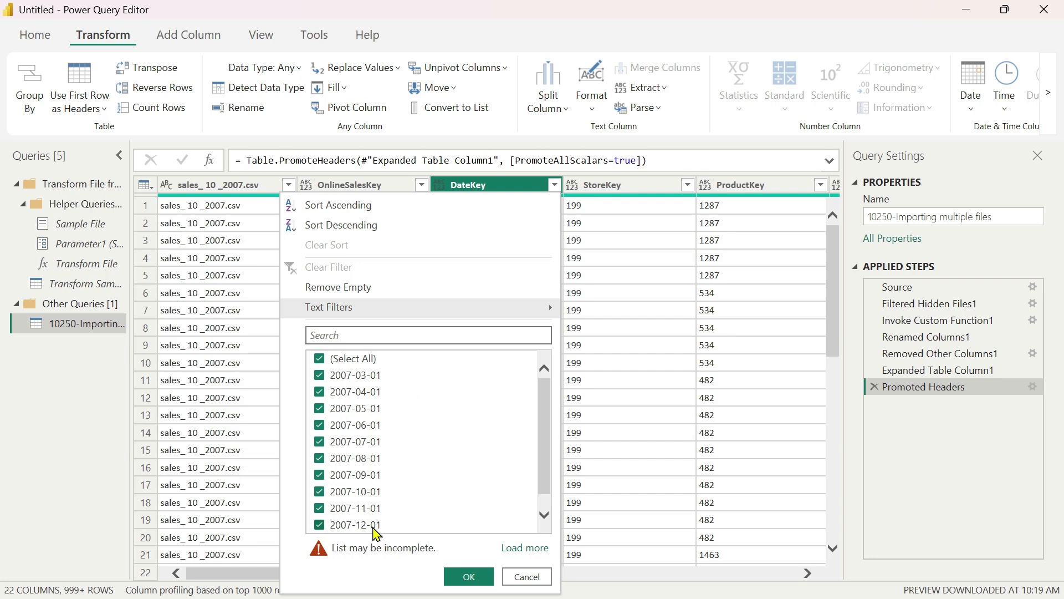
pyautogui.click(528, 577)
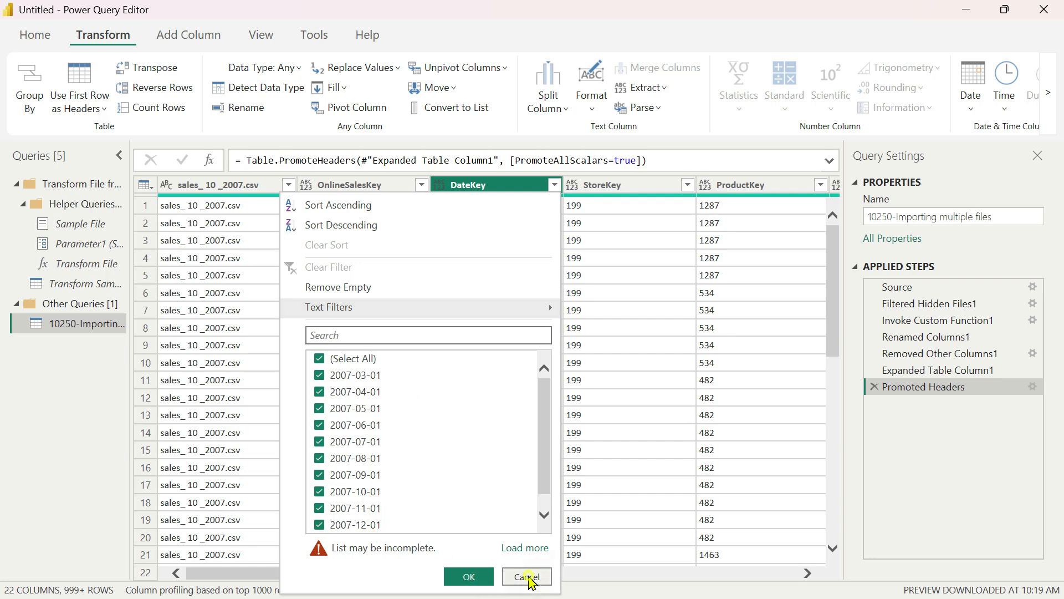
pyautogui.scroll(-17, 494, 351)
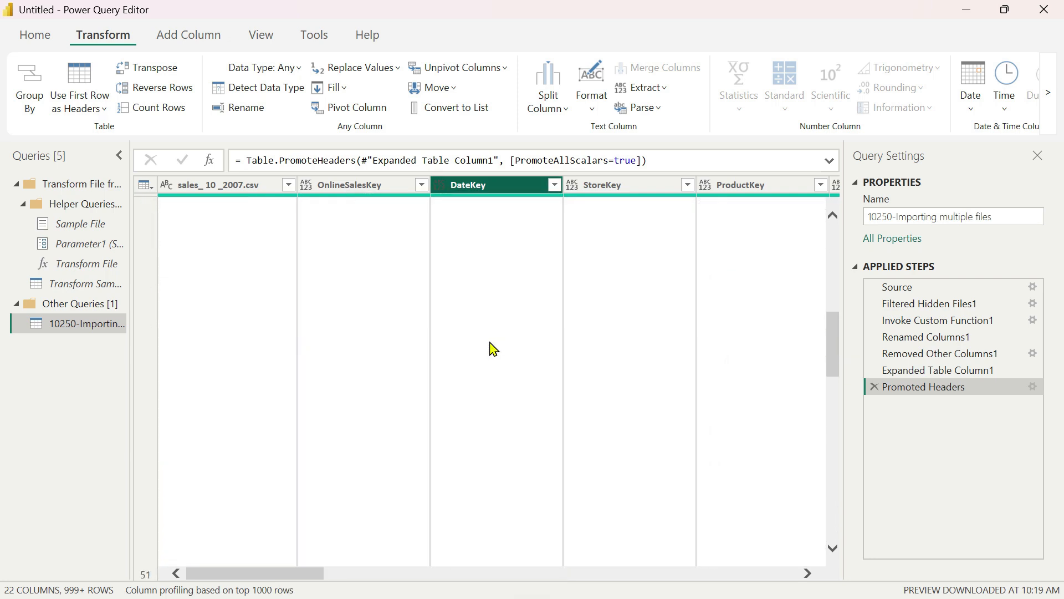
pyautogui.scroll(17, 494, 350)
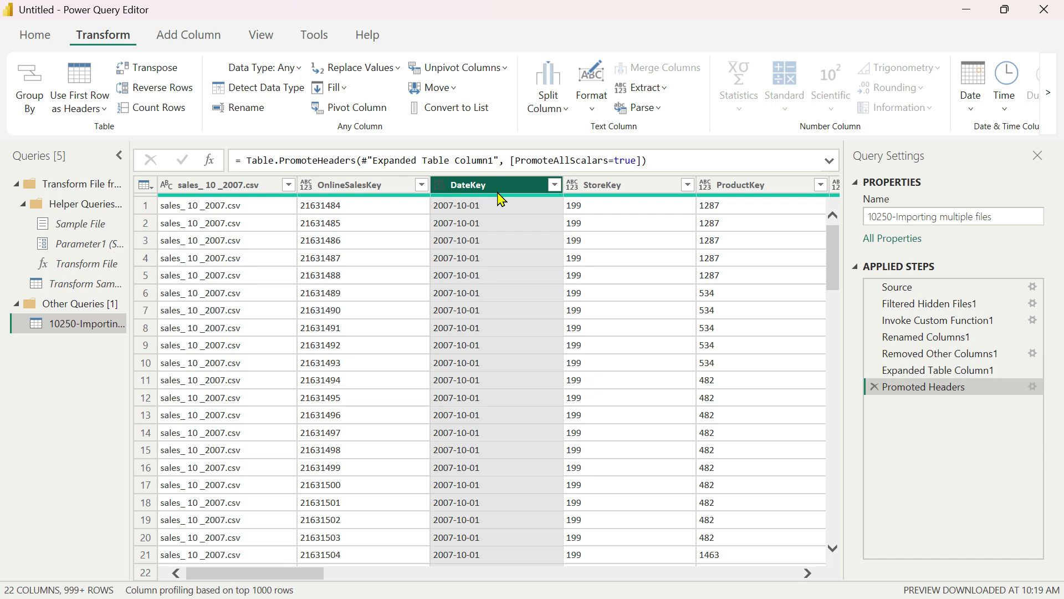
# Examine the file names in the first column's filter list without applying a filter, and check the first few OnlineSalesKey values.
pyautogui.click(238, 186)
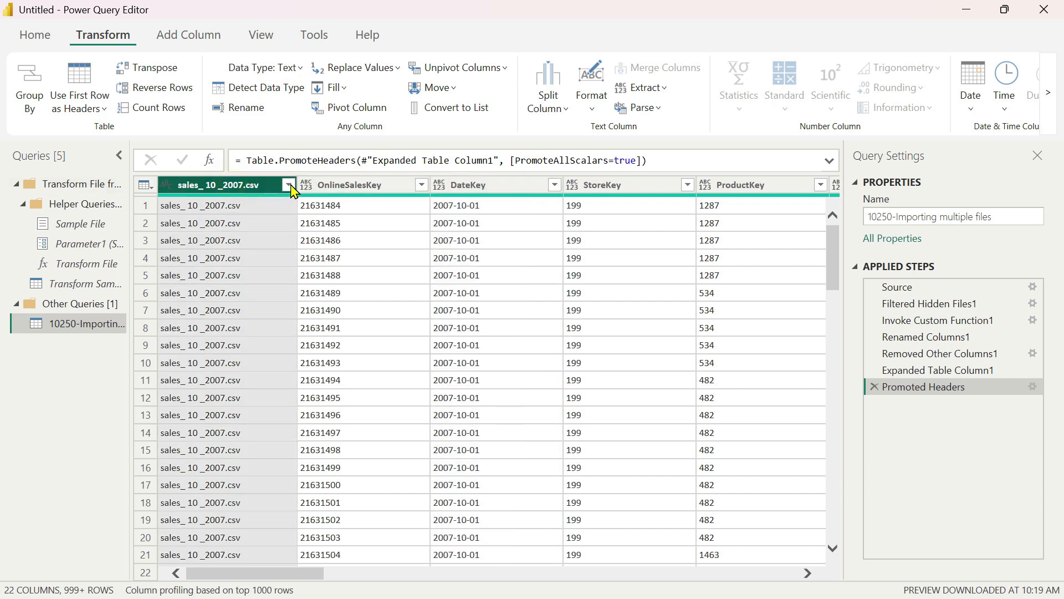
pyautogui.click(289, 185)
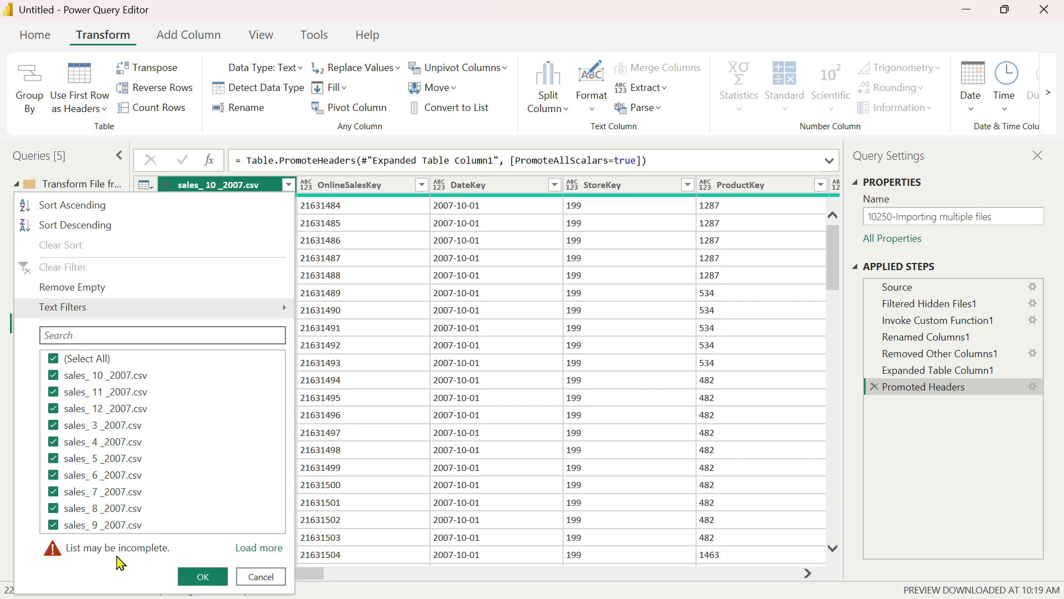
pyautogui.click(259, 580)
pyautogui.click(350, 206)
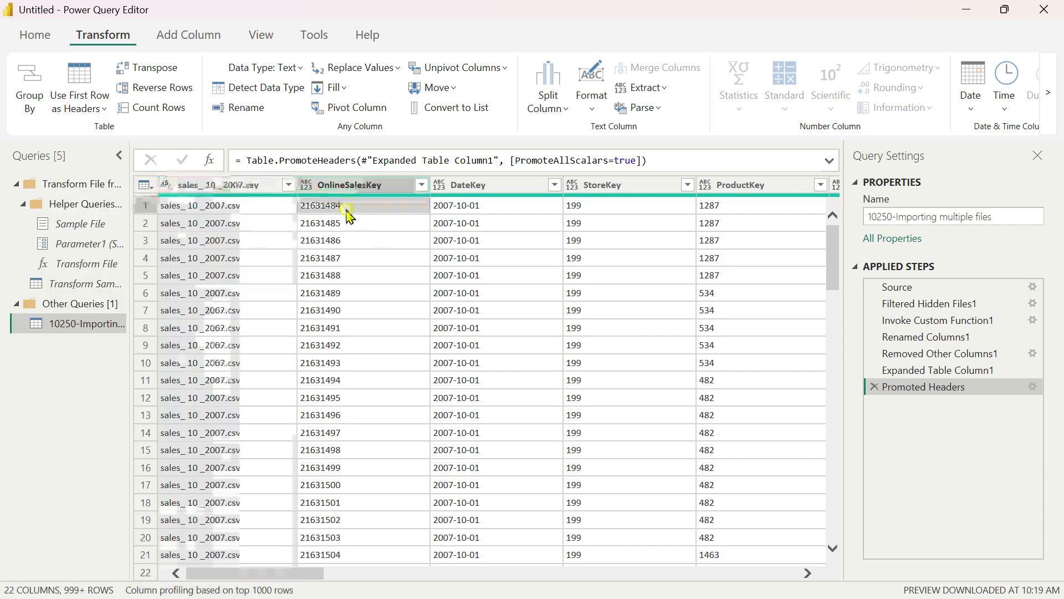
pyautogui.click(343, 224)
pyautogui.click(344, 243)
pyautogui.click(347, 260)
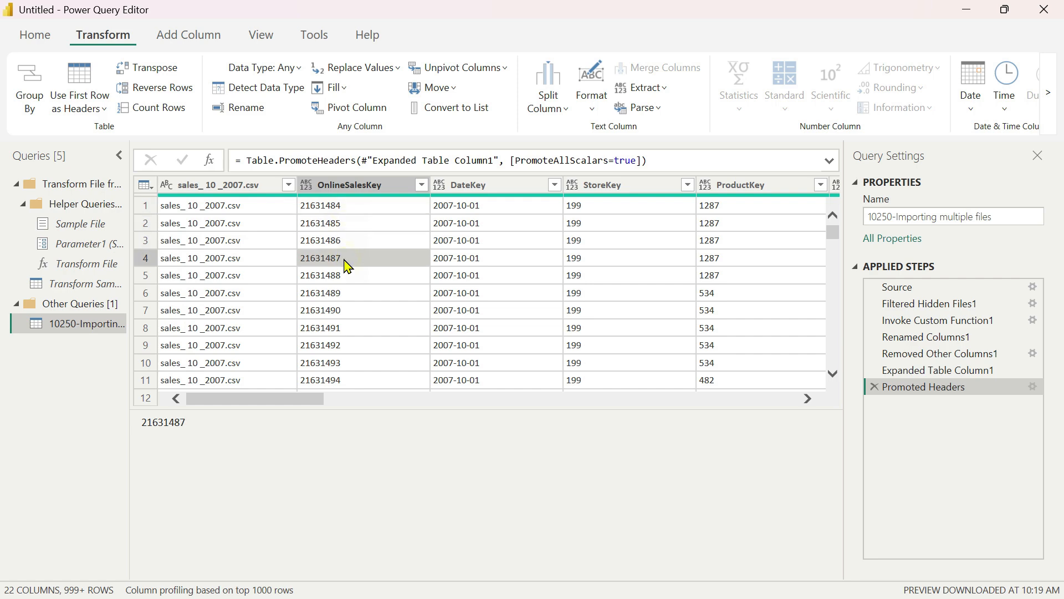
# Exclude the sales_ 10 _2007.csv file-name column from the table with Choose Columns, keeping all the other columns.
pyautogui.click(247, 191)
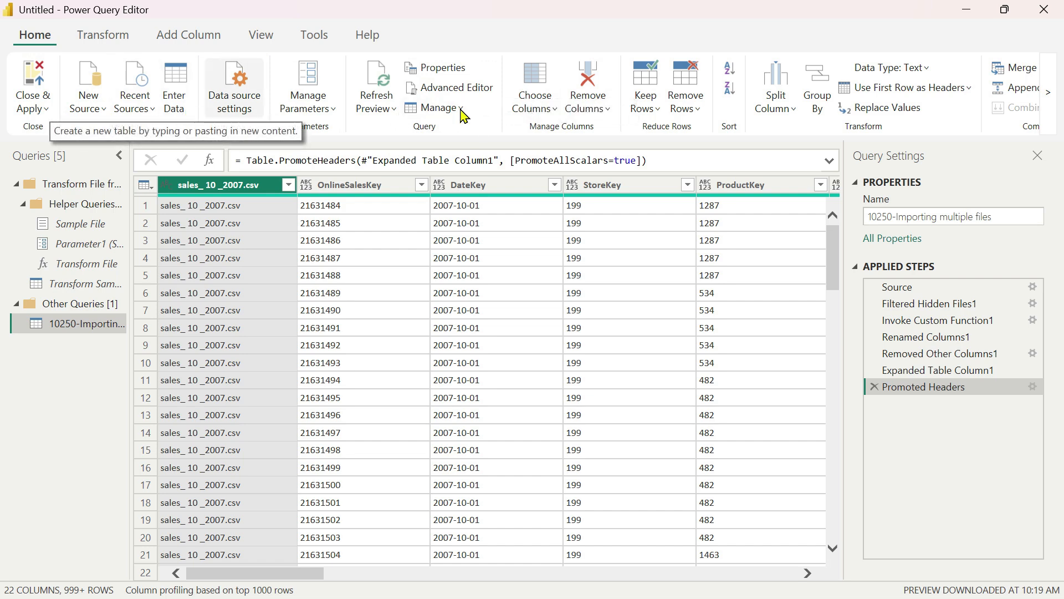
pyautogui.click(536, 108)
pyautogui.click(570, 135)
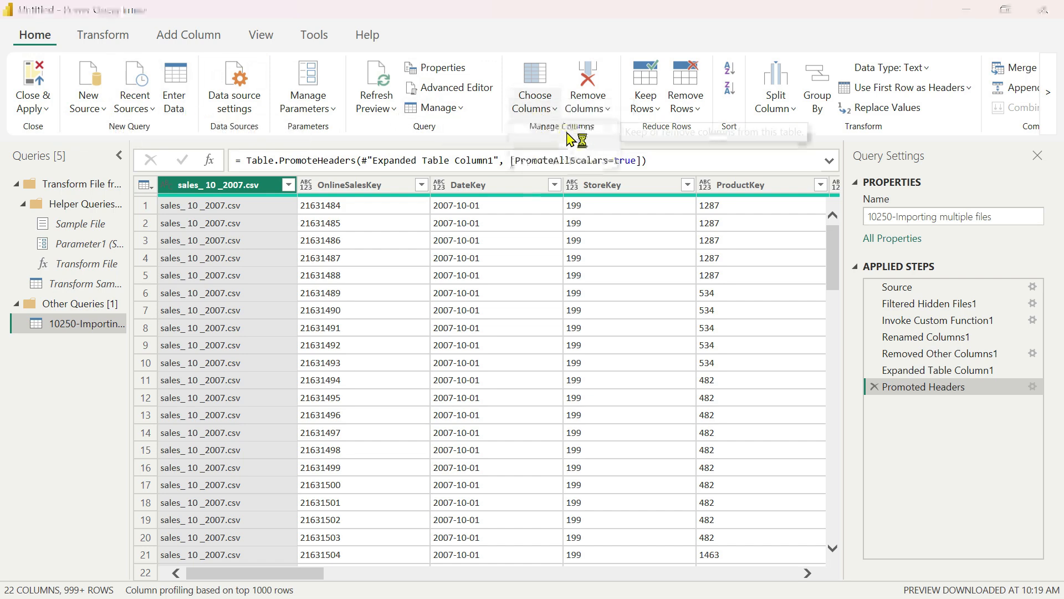
pyautogui.click(425, 172)
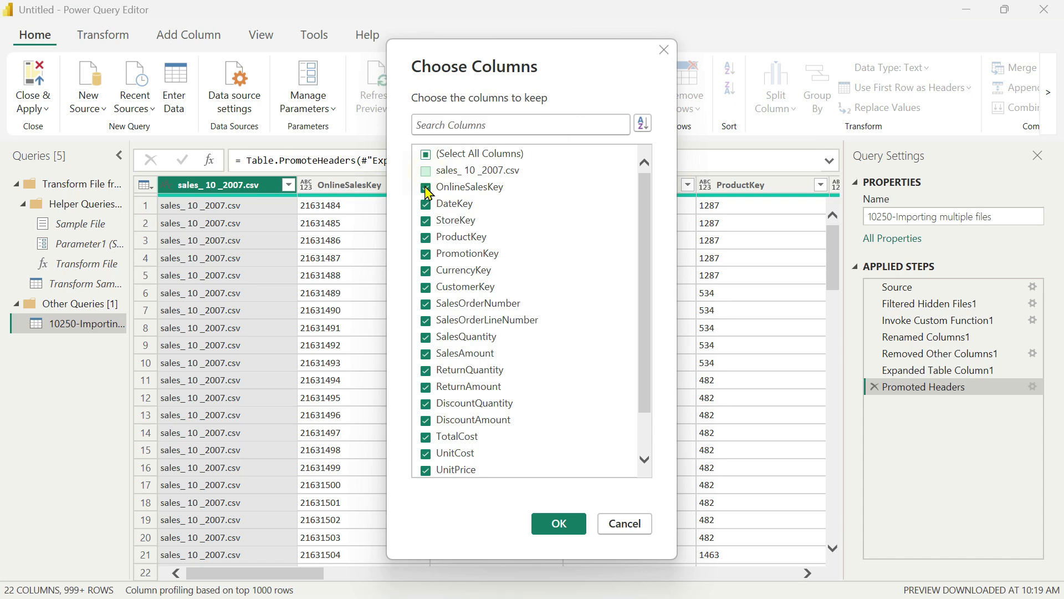
pyautogui.click(559, 523)
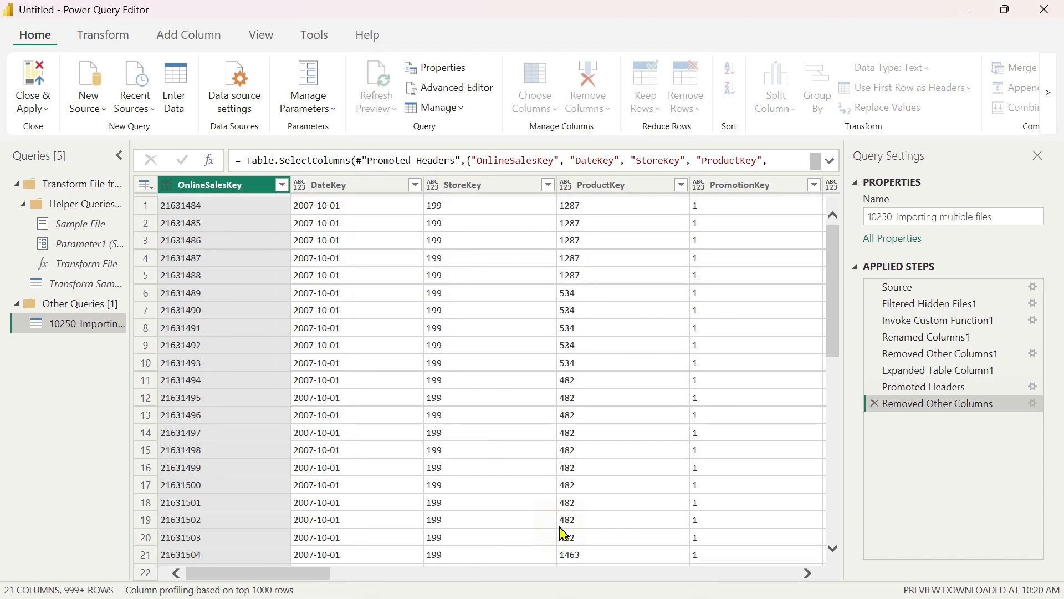
# Convert the DateKey column to the Date/Time type and replace that conversion with the Date type.
pyautogui.click(310, 187)
pyautogui.click(300, 185)
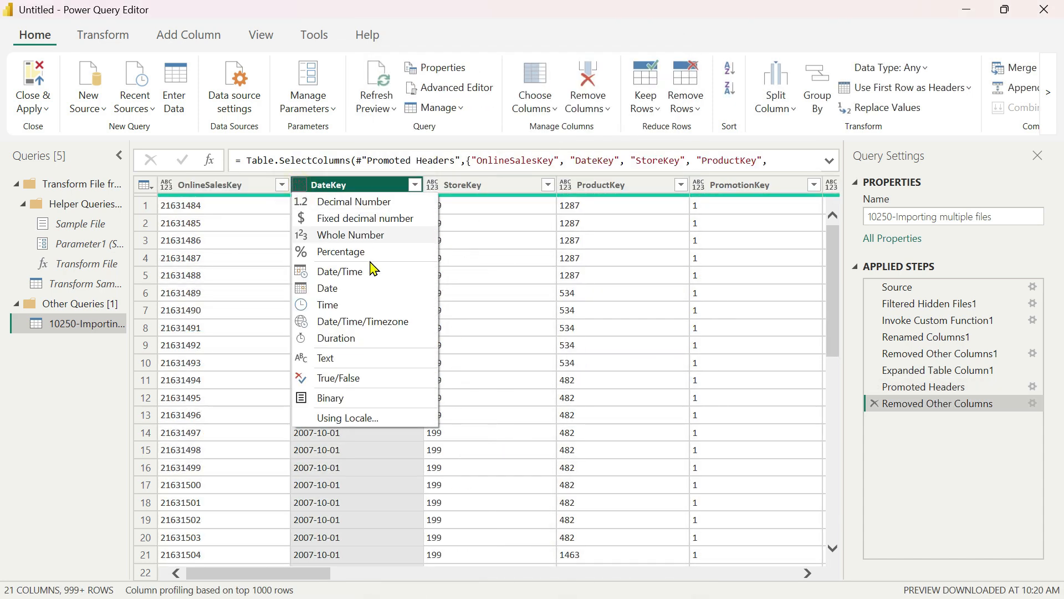
pyautogui.click(304, 275)
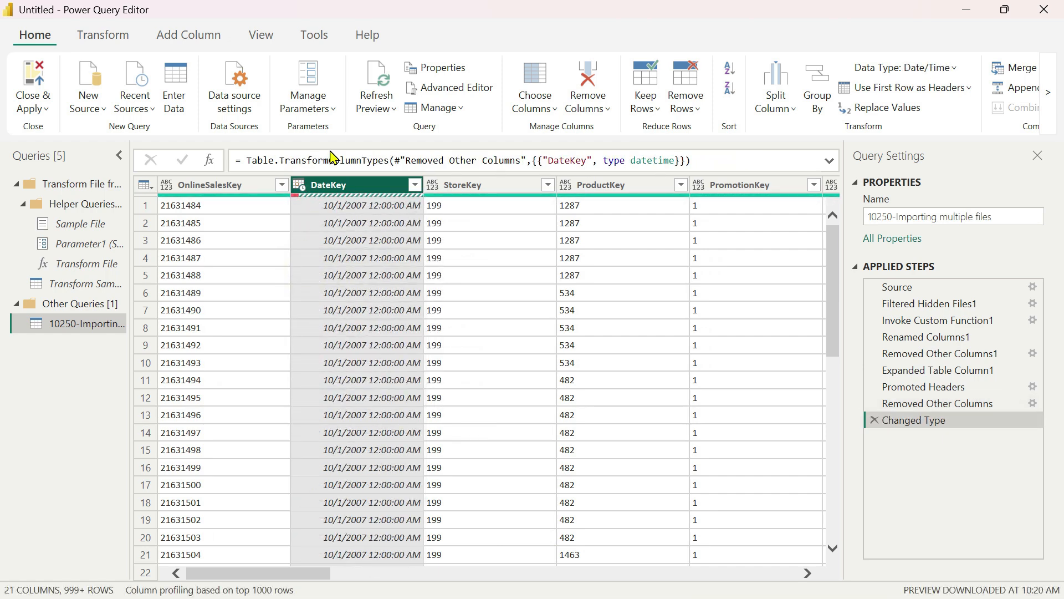
pyautogui.click(299, 187)
pyautogui.click(332, 287)
pyautogui.click(546, 336)
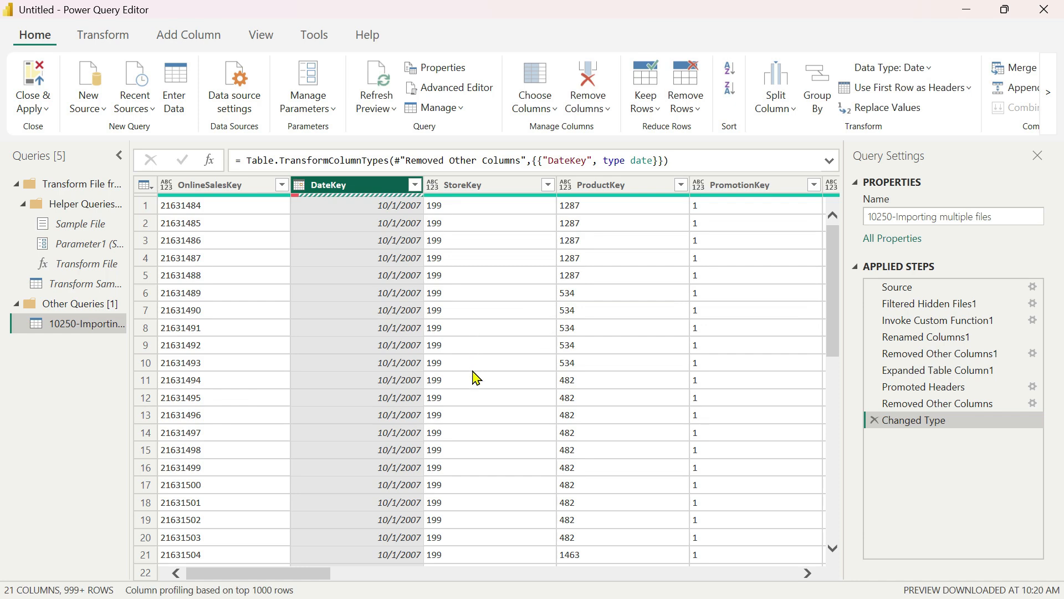
pyautogui.moveTo(309, 574); pyautogui.dragTo(261, 553)
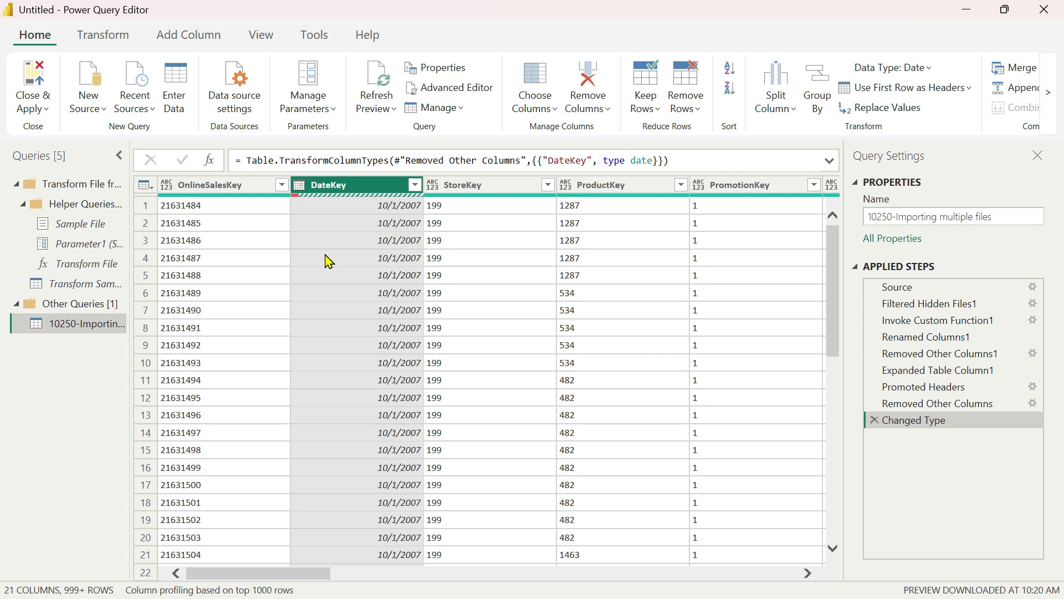
# Load the complete list of distinct DateKey values in the column's filter and close it without filtering.
pyautogui.click(415, 186)
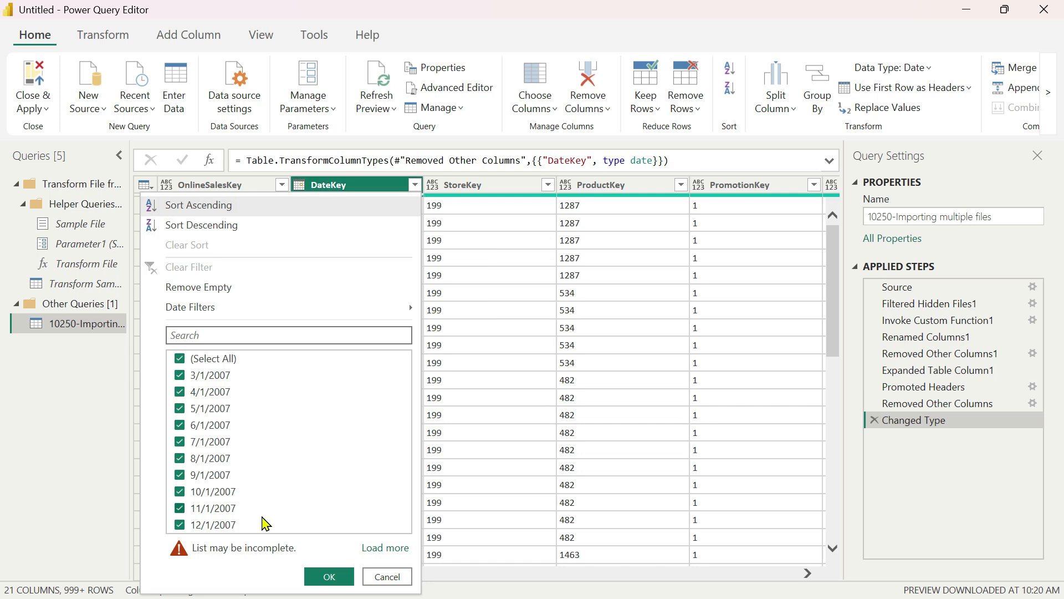
pyautogui.click(383, 550)
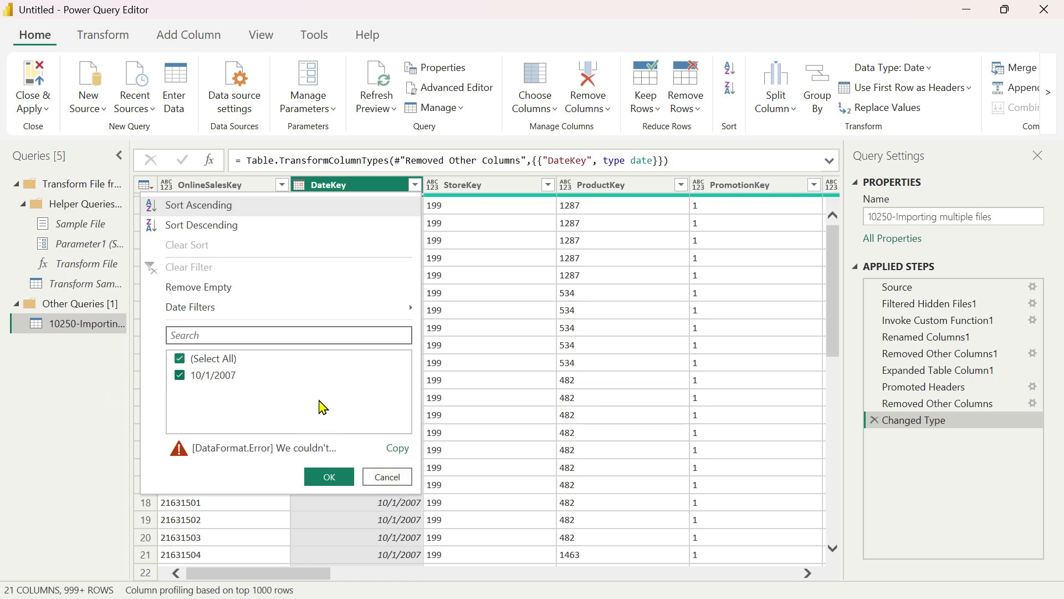
pyautogui.click(401, 478)
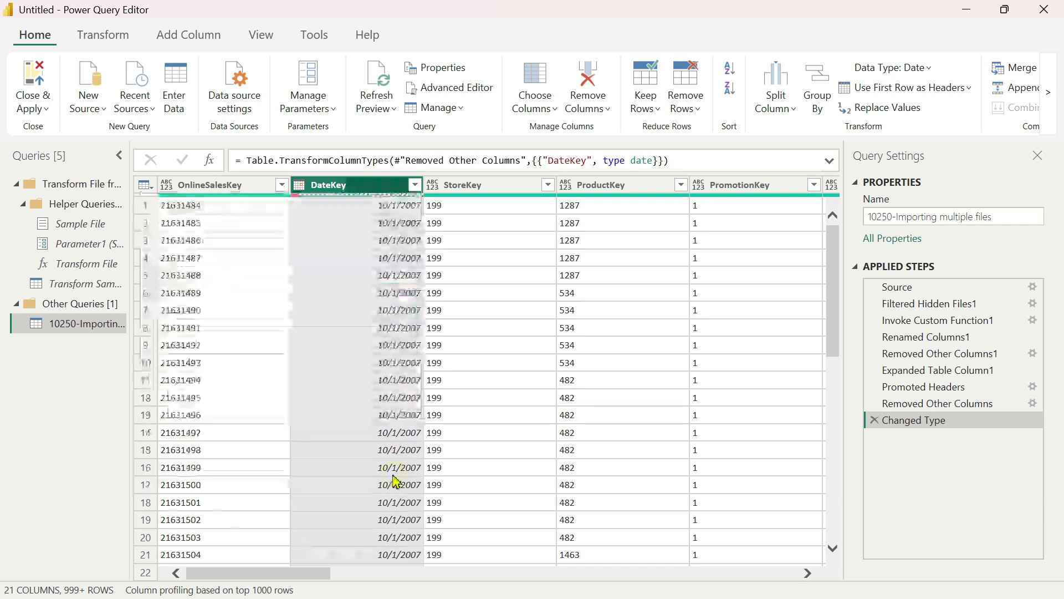
# Load all StoreKey filter values and filter the table to only the rows whose StoreKey value is "StoreKey".
pyautogui.click(513, 192)
pyautogui.click(548, 185)
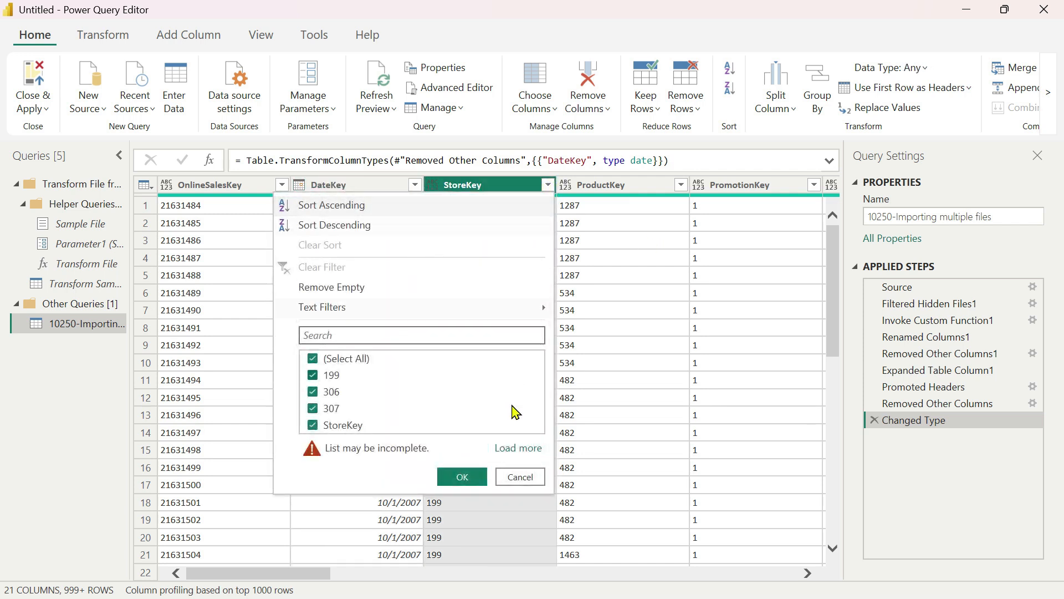
pyautogui.click(515, 450)
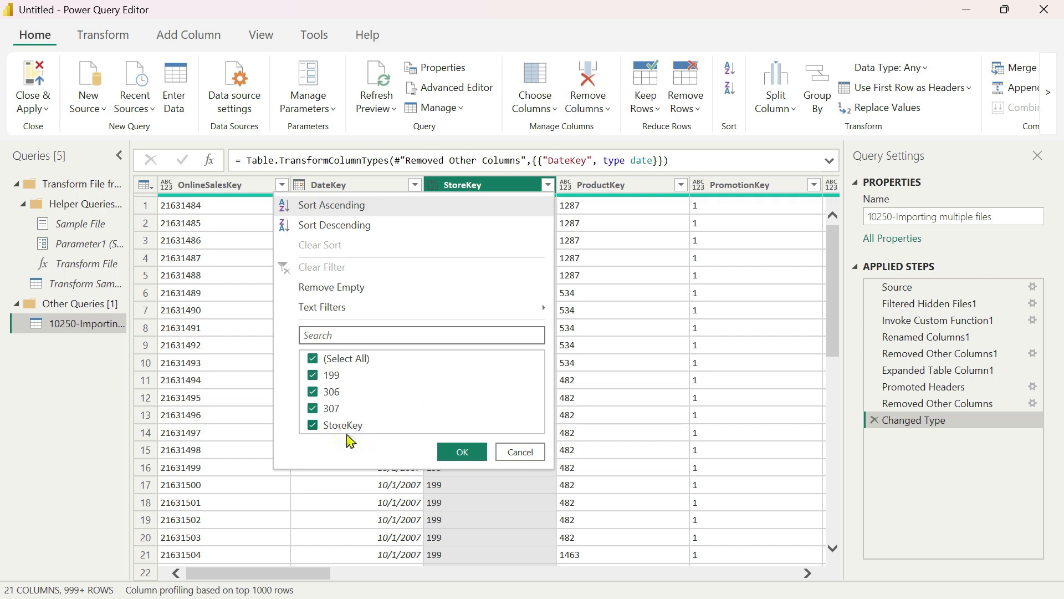
pyautogui.click(313, 358)
pyautogui.click(313, 427)
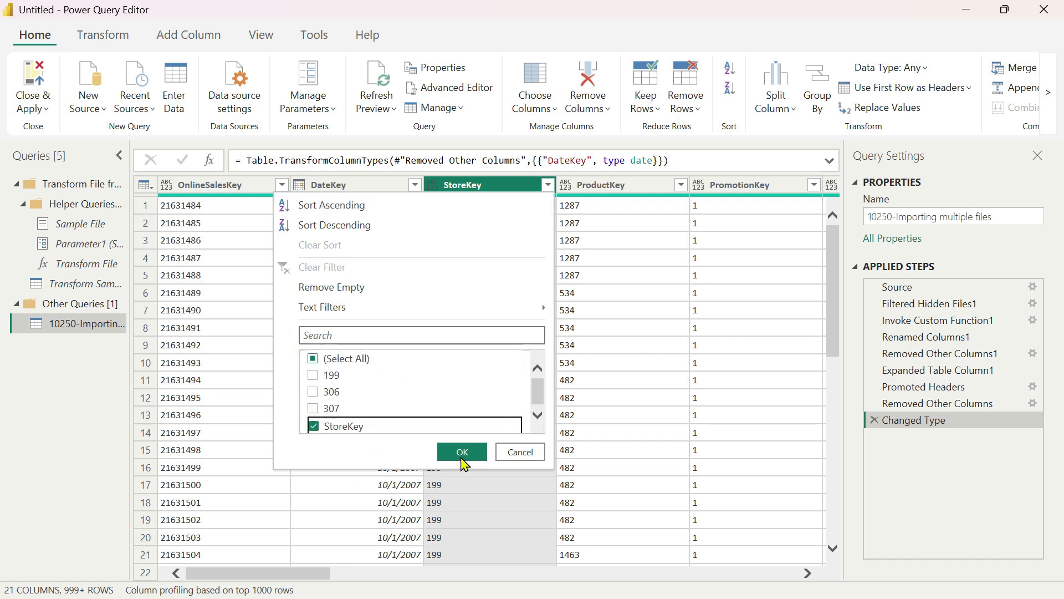
pyautogui.click(463, 452)
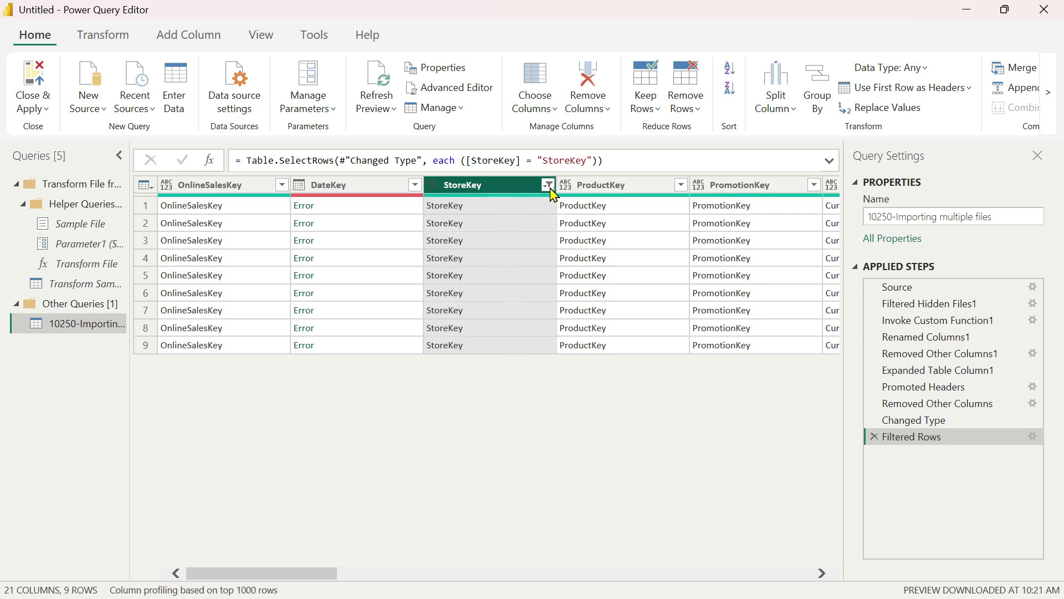
# Inspect the error details of the first DateKey cell and delete the DateKey drill-down step this adds.
pyautogui.click(303, 205)
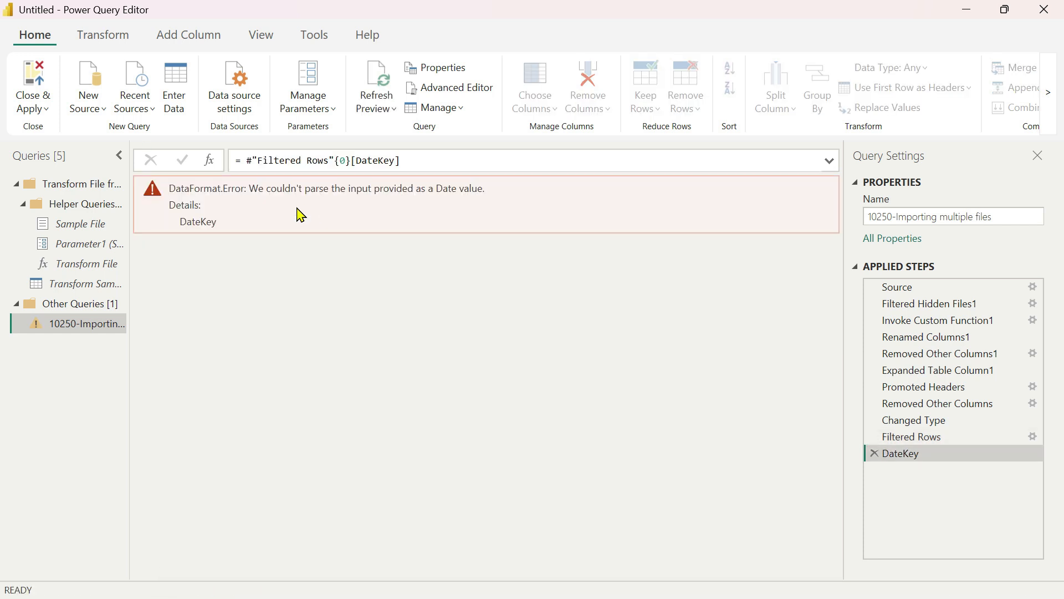
pyautogui.doubleClick(218, 189)
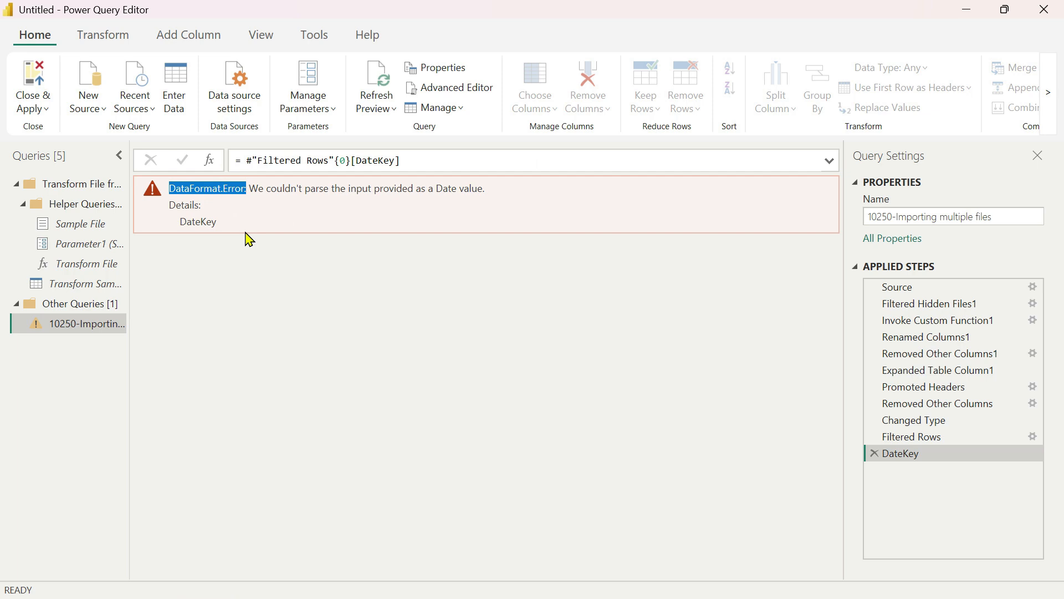
pyautogui.click(892, 438)
pyautogui.click(874, 454)
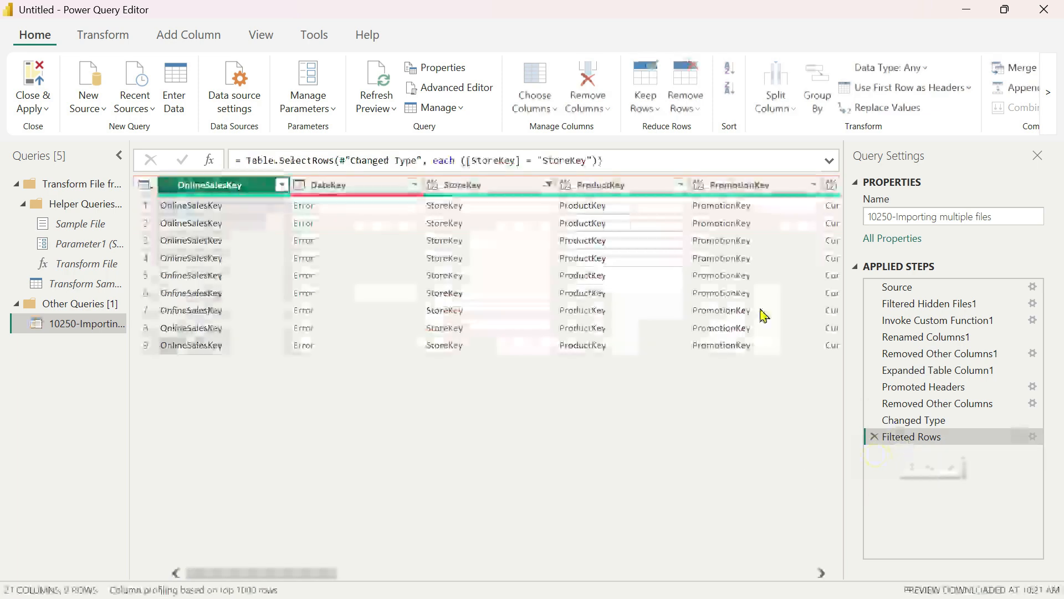
# Change the StoreKey filter to keep all values except the repeated header text "StoreKey".
pyautogui.click(359, 191)
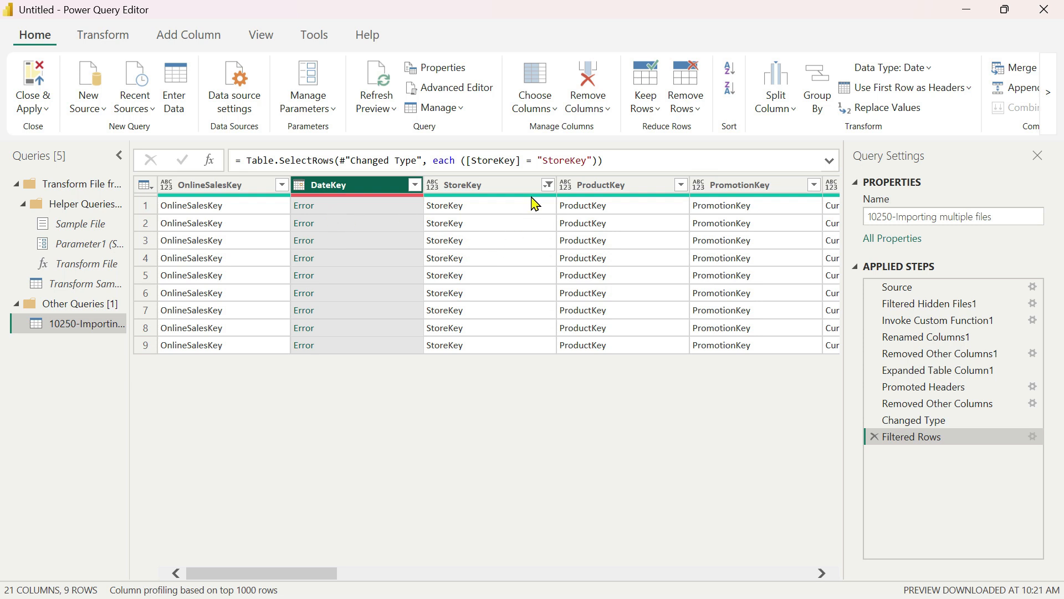
pyautogui.click(548, 185)
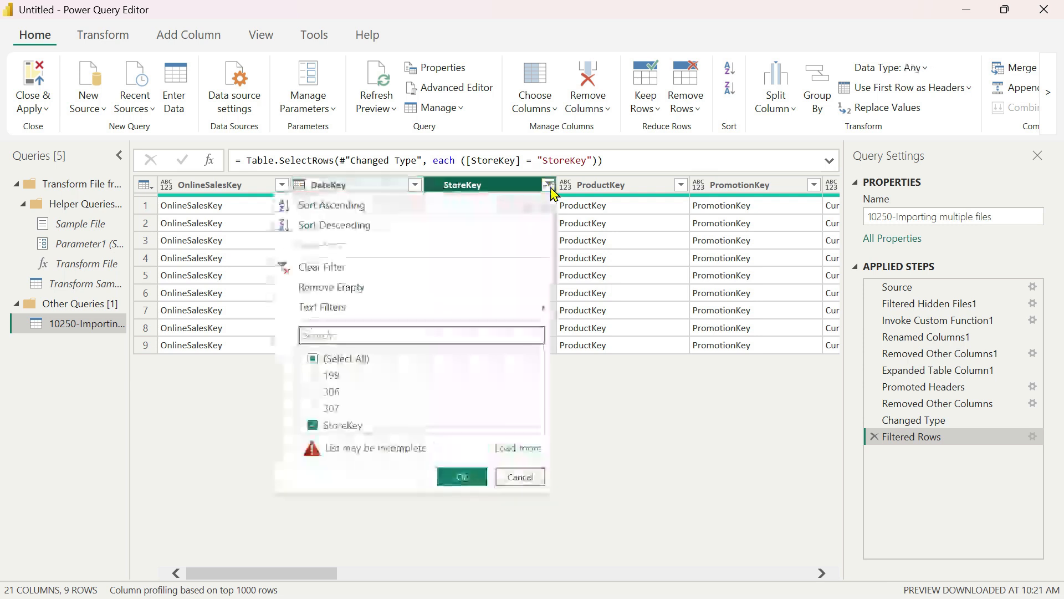
pyautogui.click(313, 359)
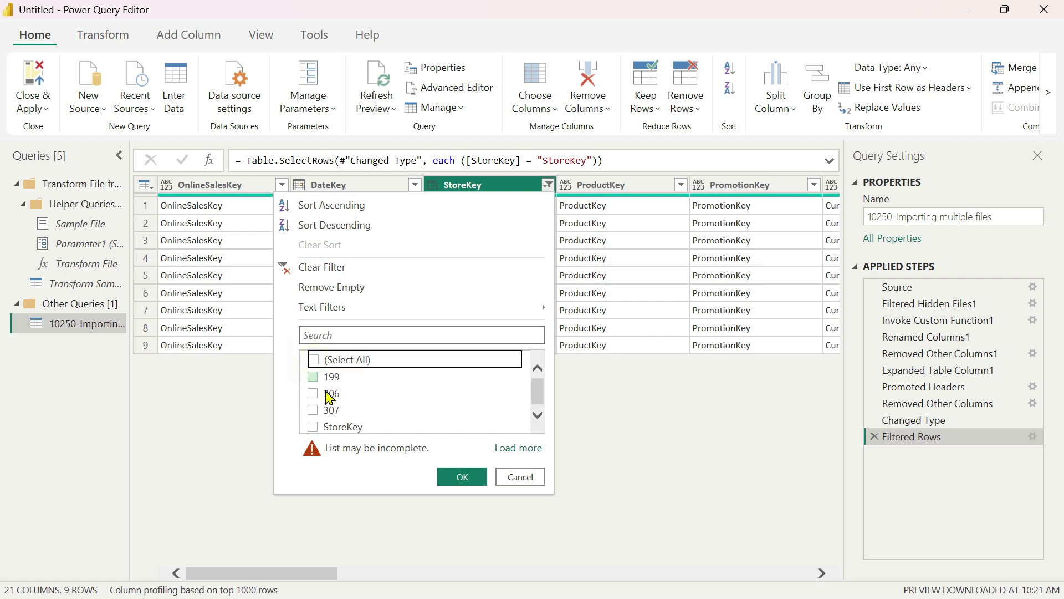
pyautogui.click(311, 428)
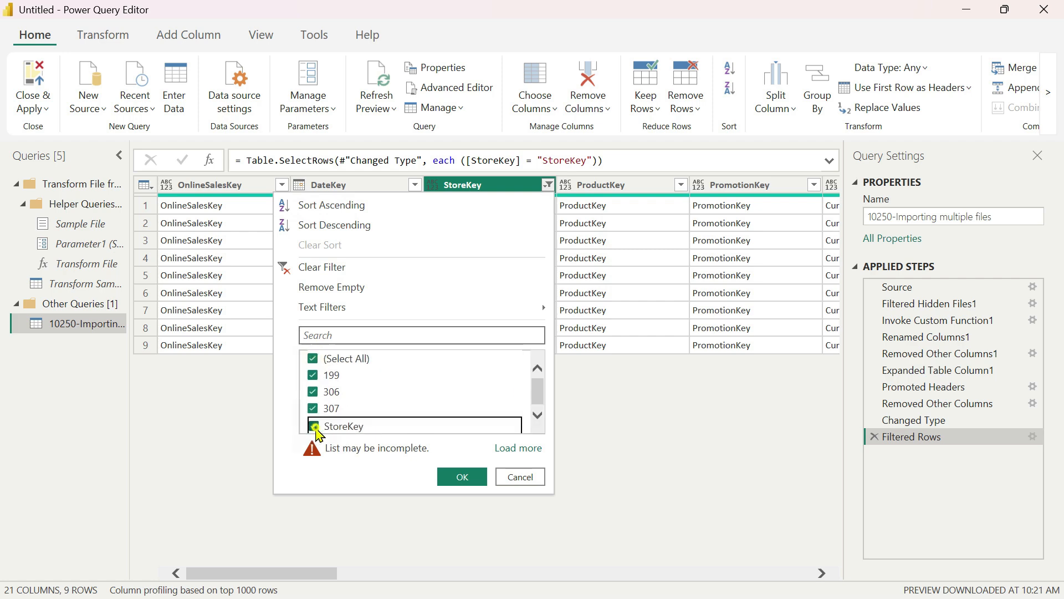
pyautogui.click(462, 476)
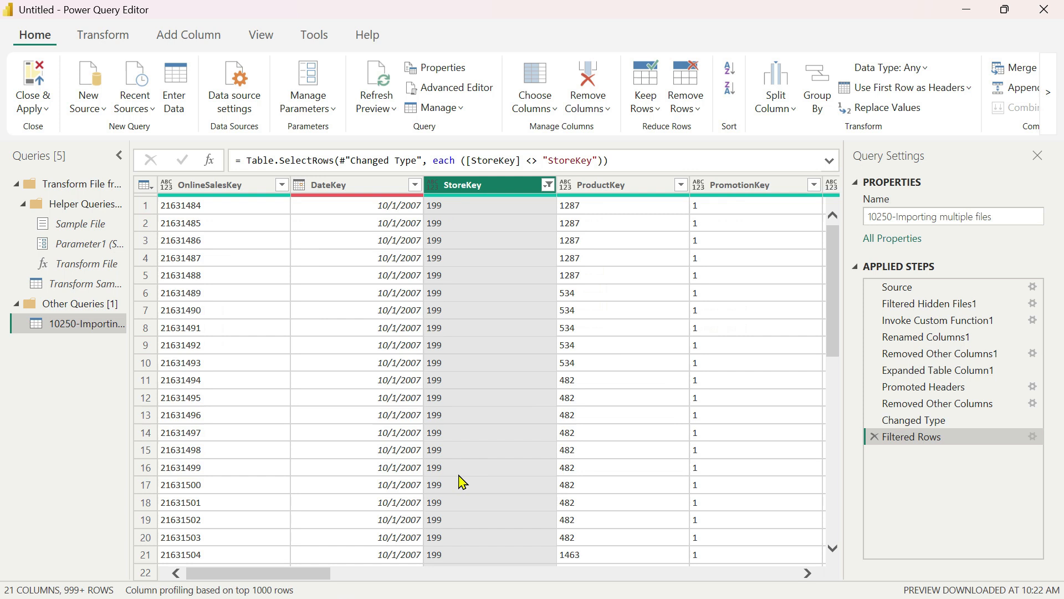
# Check the filtered table's DateKey column by loading its full list of distinct dates, without applying a filter.
pyautogui.click(355, 188)
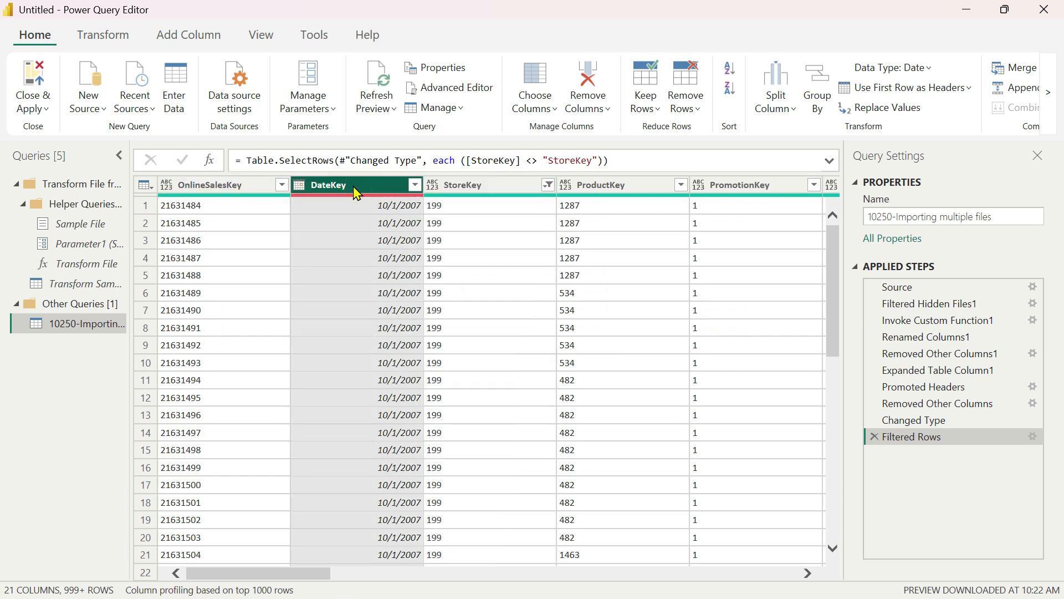
pyautogui.moveTo(833, 258); pyautogui.dragTo(832, 233)
pyautogui.click(416, 185)
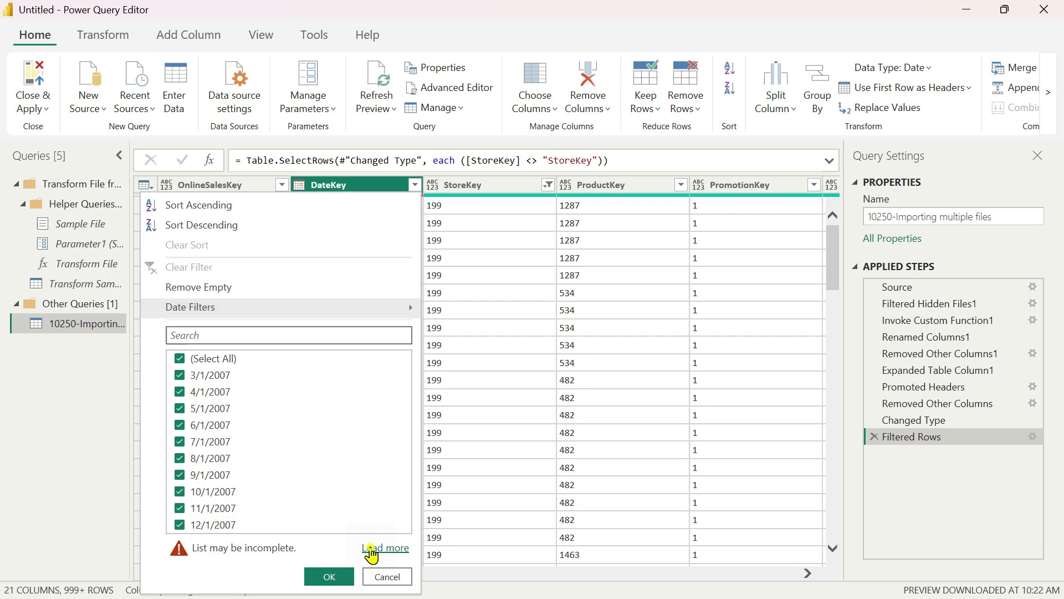
pyautogui.click(377, 548)
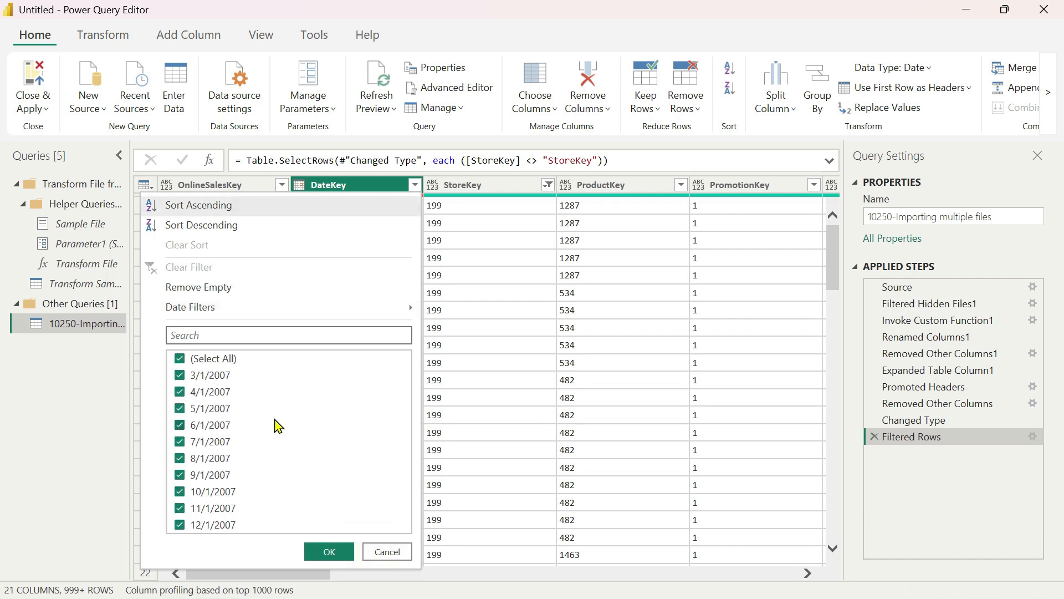
pyautogui.click(393, 550)
# Add a Date/Time conversion of DateKey after the row filter and replace it with the Date type.
pyautogui.click(299, 185)
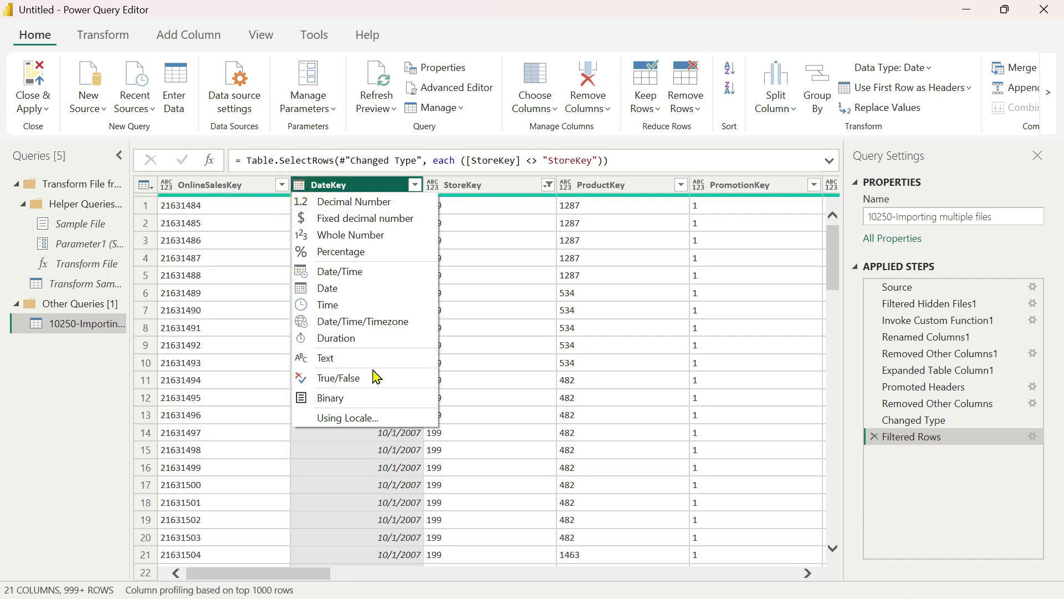
pyautogui.click(324, 271)
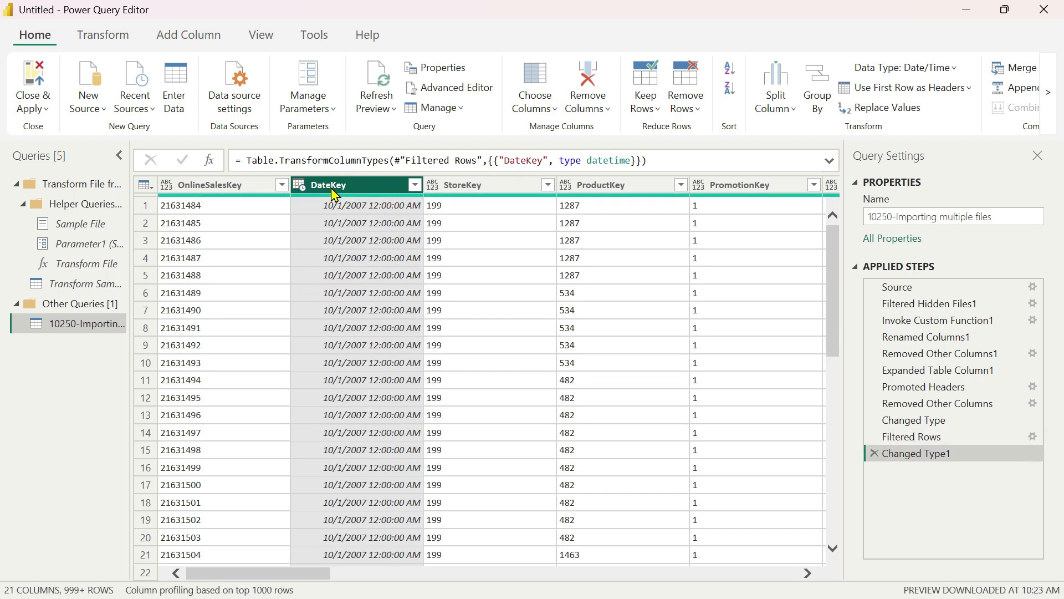
pyautogui.click(299, 188)
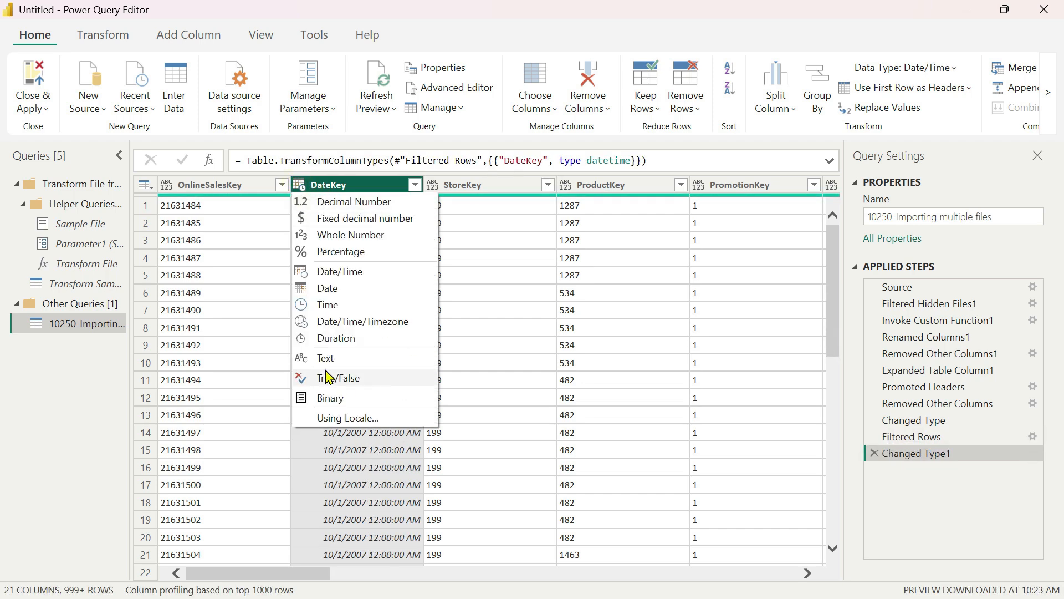
pyautogui.click(327, 290)
pyautogui.click(585, 345)
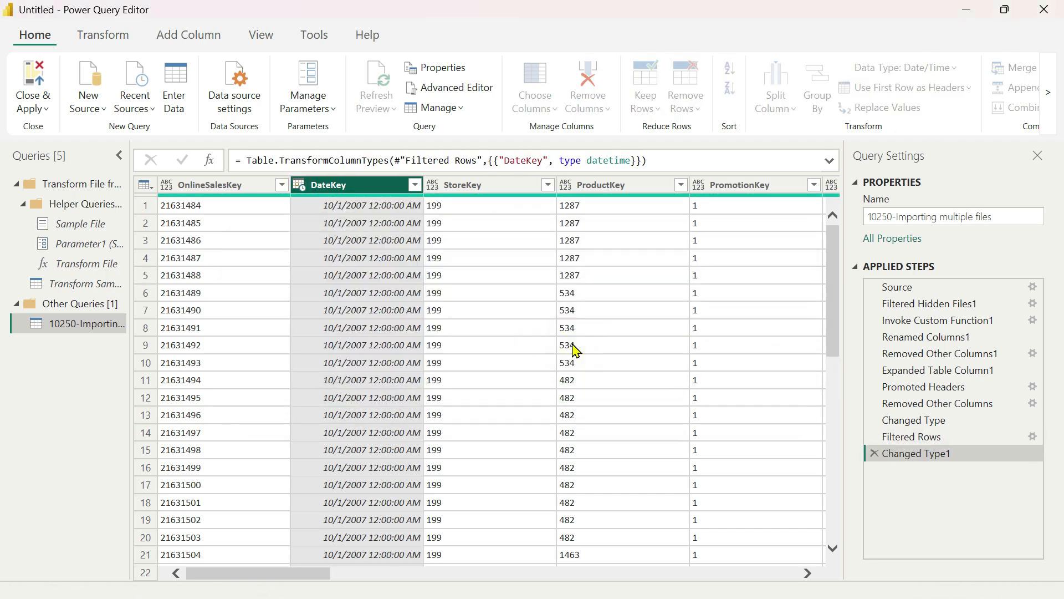
pyautogui.click(499, 185)
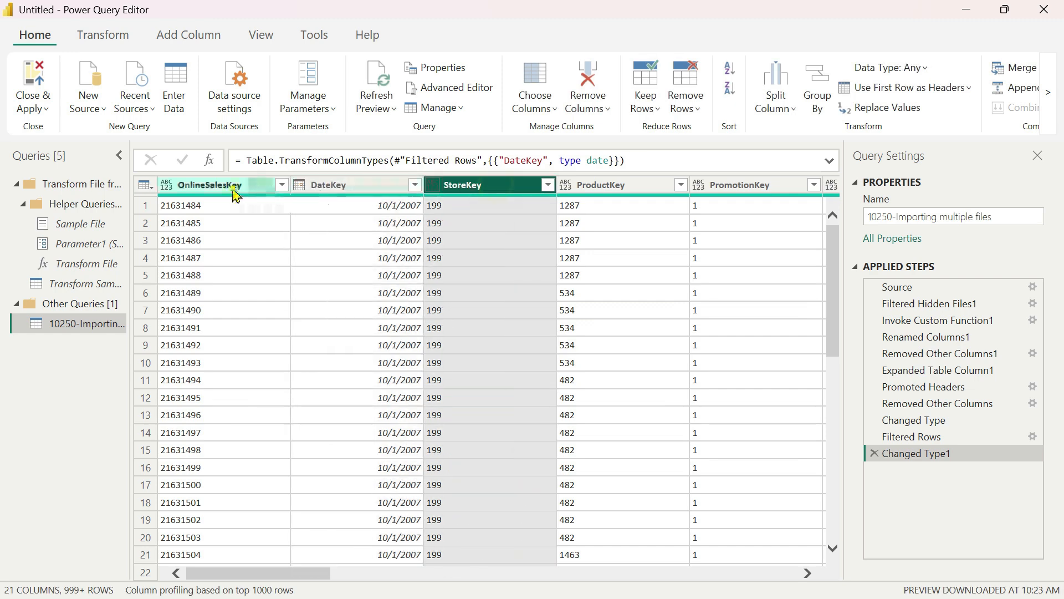
pyautogui.click(237, 189)
pyautogui.click(368, 188)
pyautogui.click(237, 188)
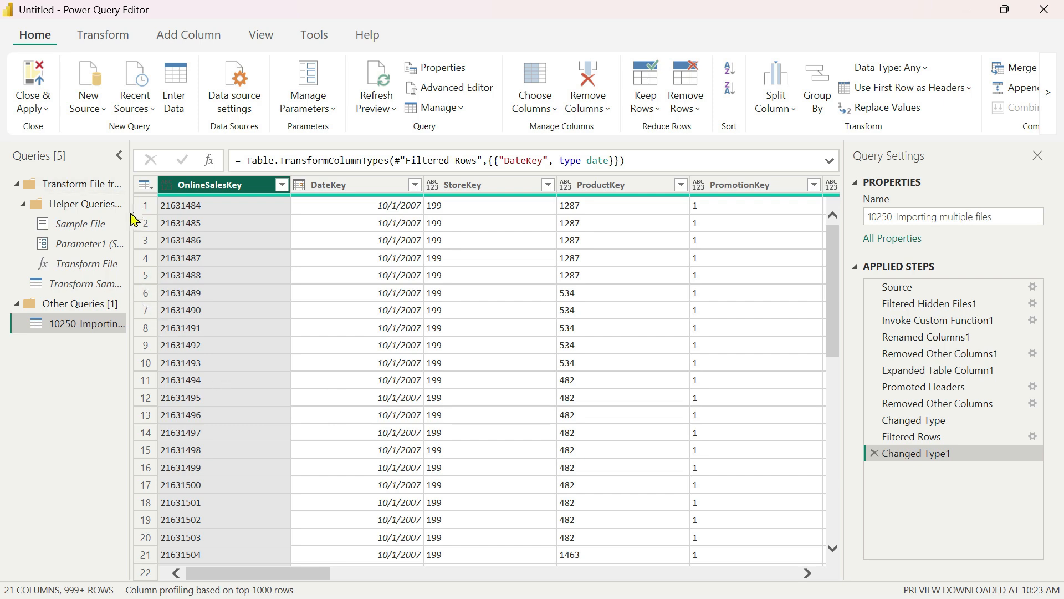
# Widen the query list to show full names and examine the helper queries Sample File, Parameter1 (Sample File) and Transform File.
pyautogui.moveTo(129, 207); pyautogui.dragTo(266, 208)
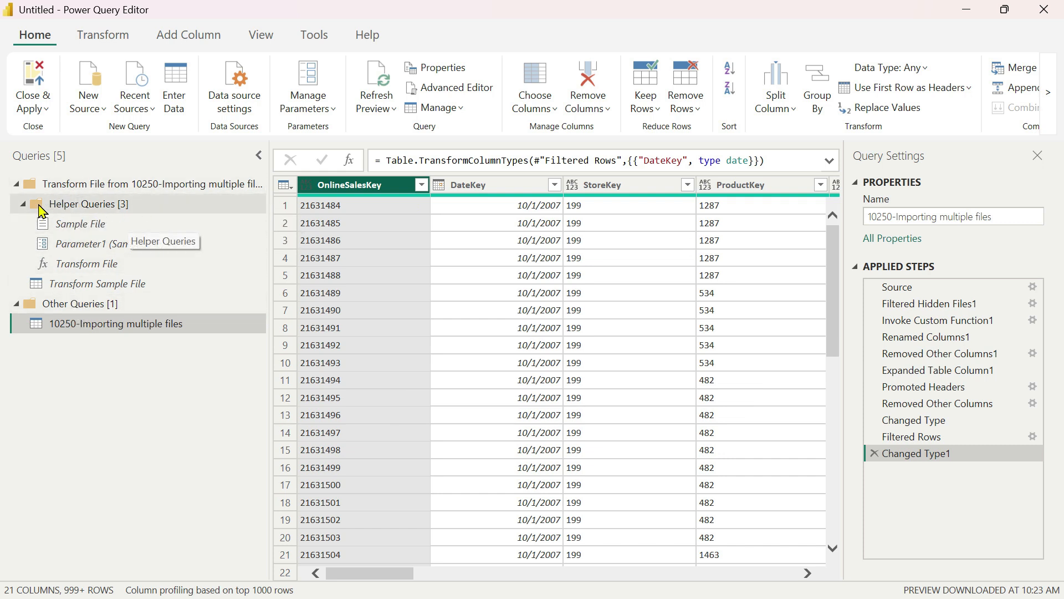
pyautogui.click(16, 184)
pyautogui.click(15, 184)
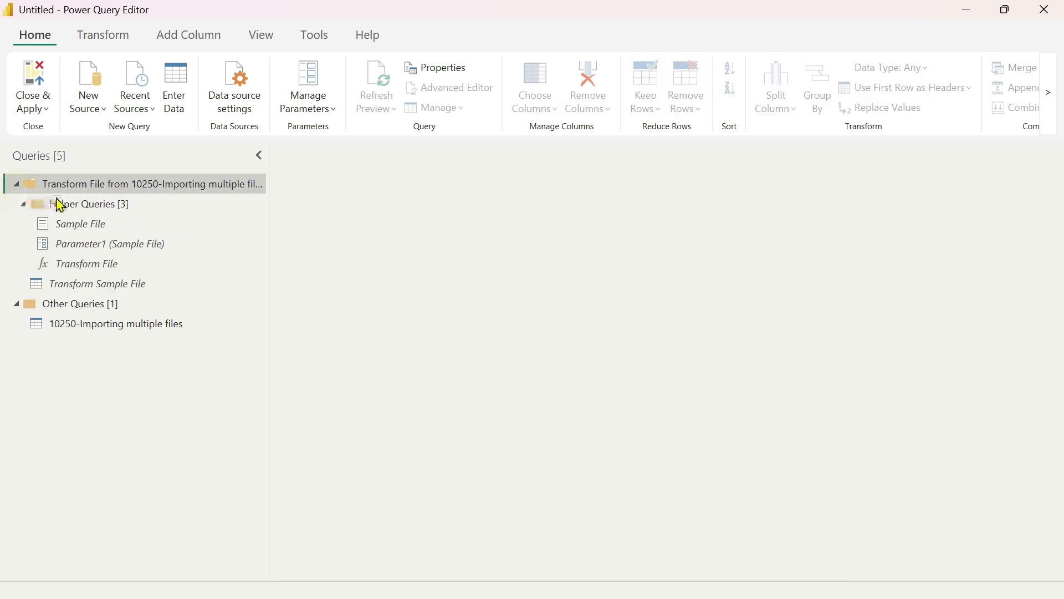
pyautogui.click(87, 224)
pyautogui.click(104, 247)
pyautogui.click(100, 265)
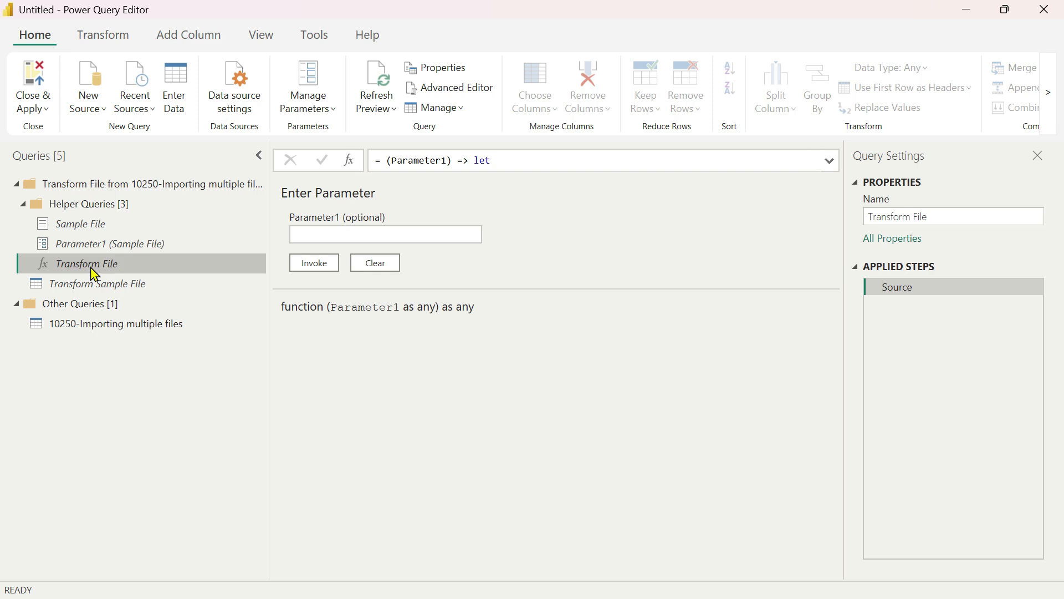
pyautogui.click(83, 248)
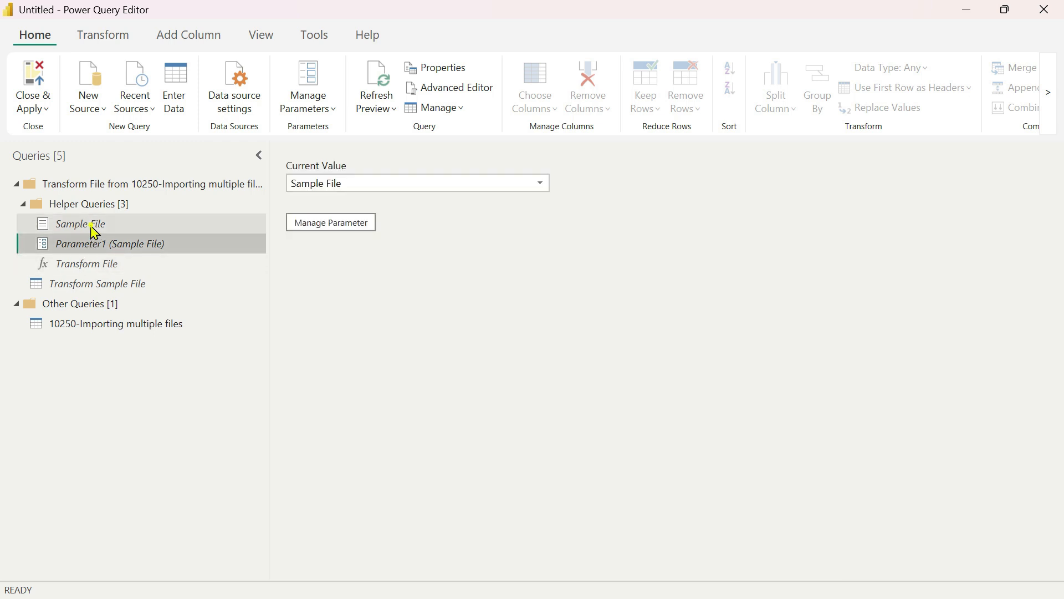
pyautogui.click(88, 226)
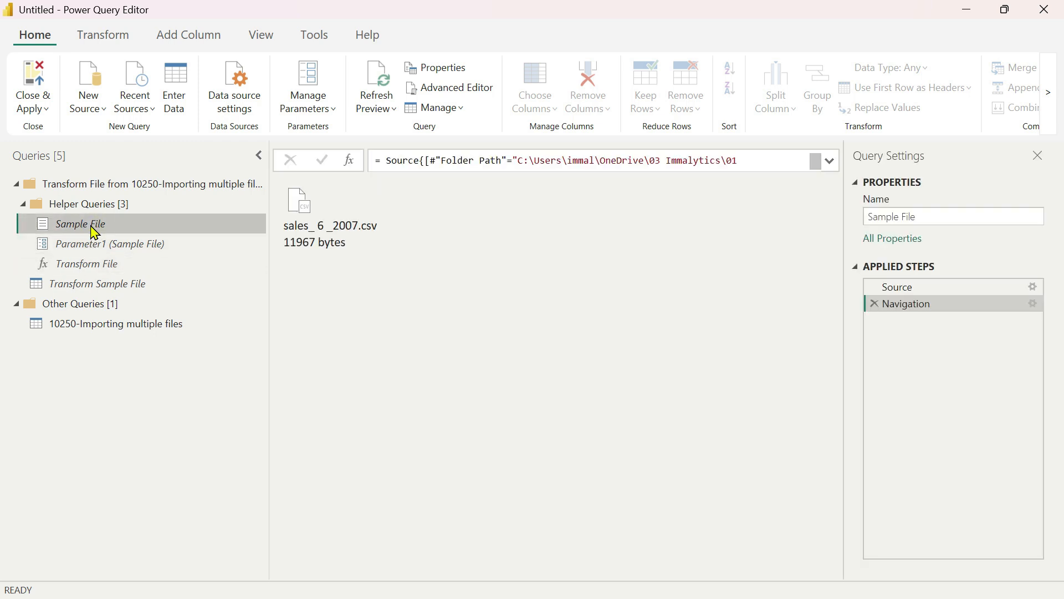
pyautogui.click(82, 266)
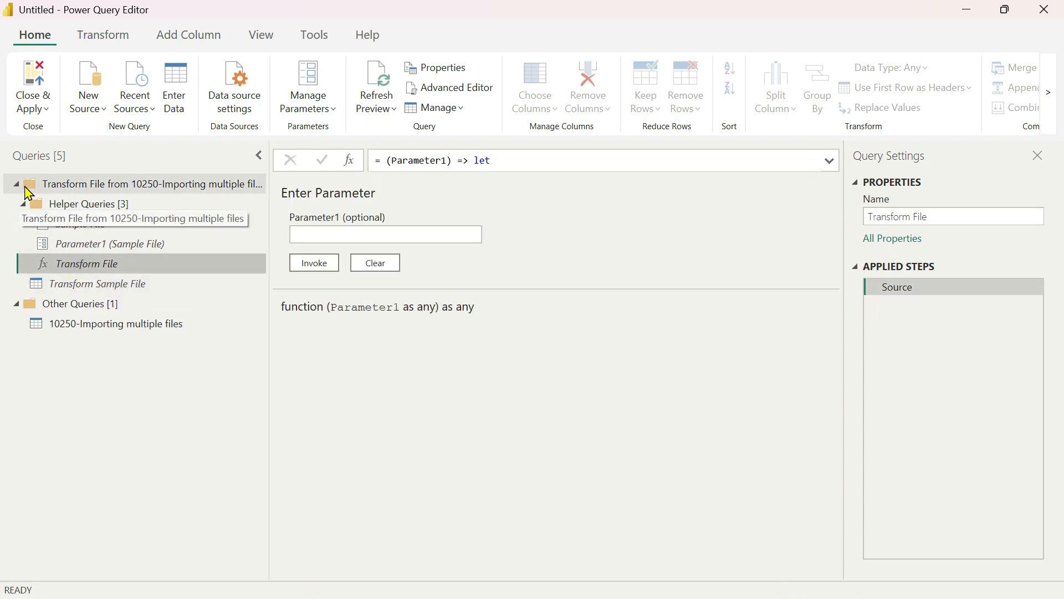
# Collapse the Transform File query group, narrow the query list and return to the 10250-Importing multiple files query.
pyautogui.click(16, 183)
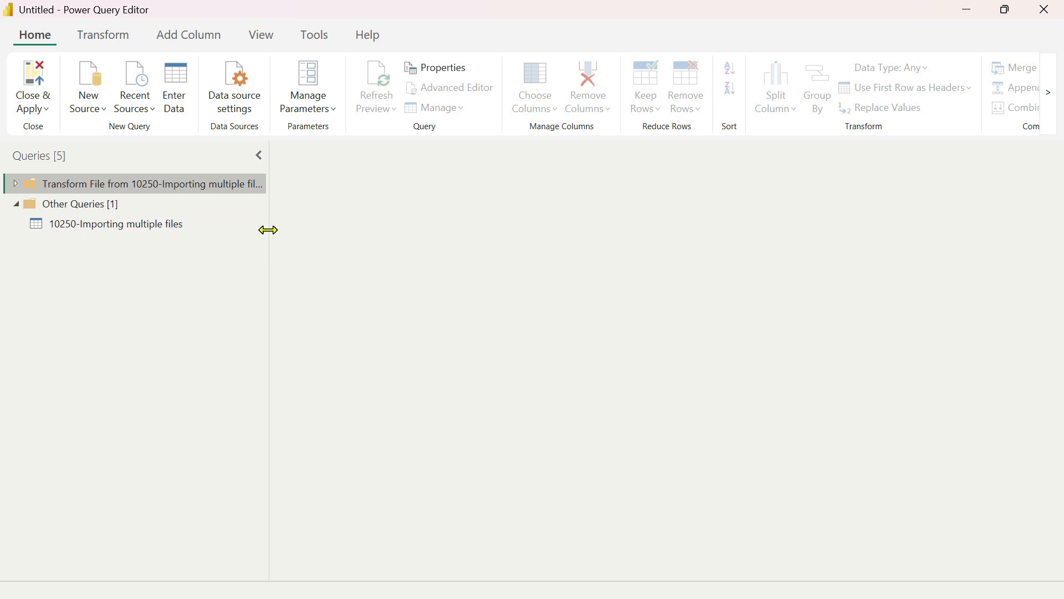
pyautogui.moveTo(268, 211); pyautogui.dragTo(191, 209)
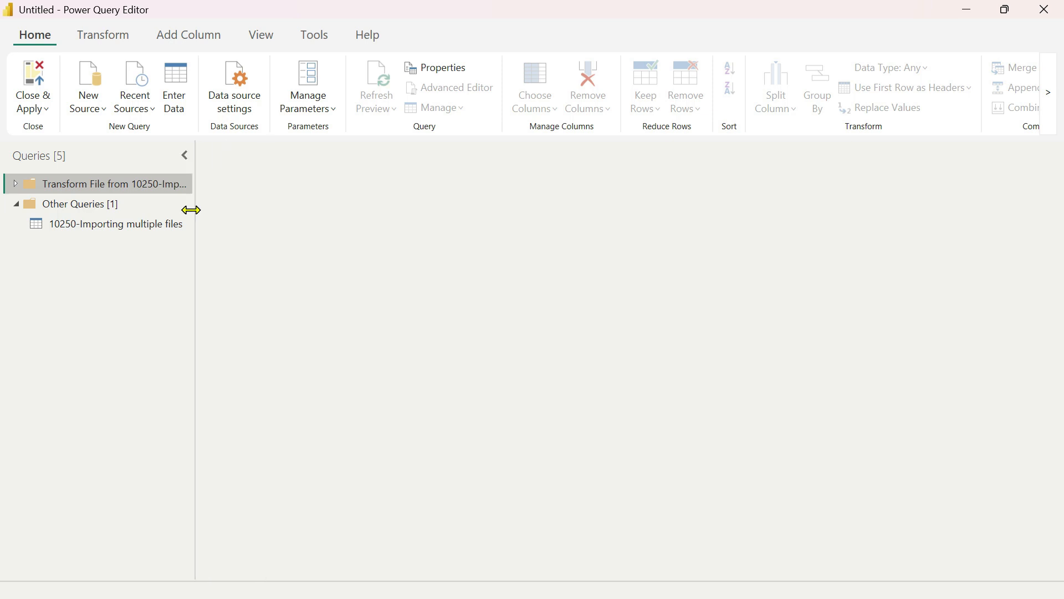
pyautogui.click(87, 225)
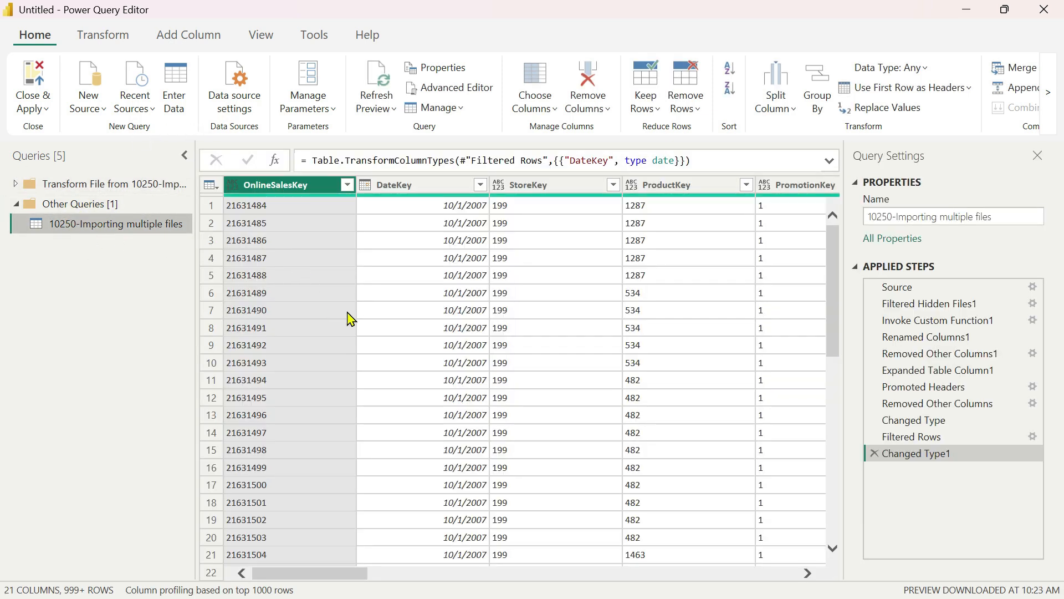